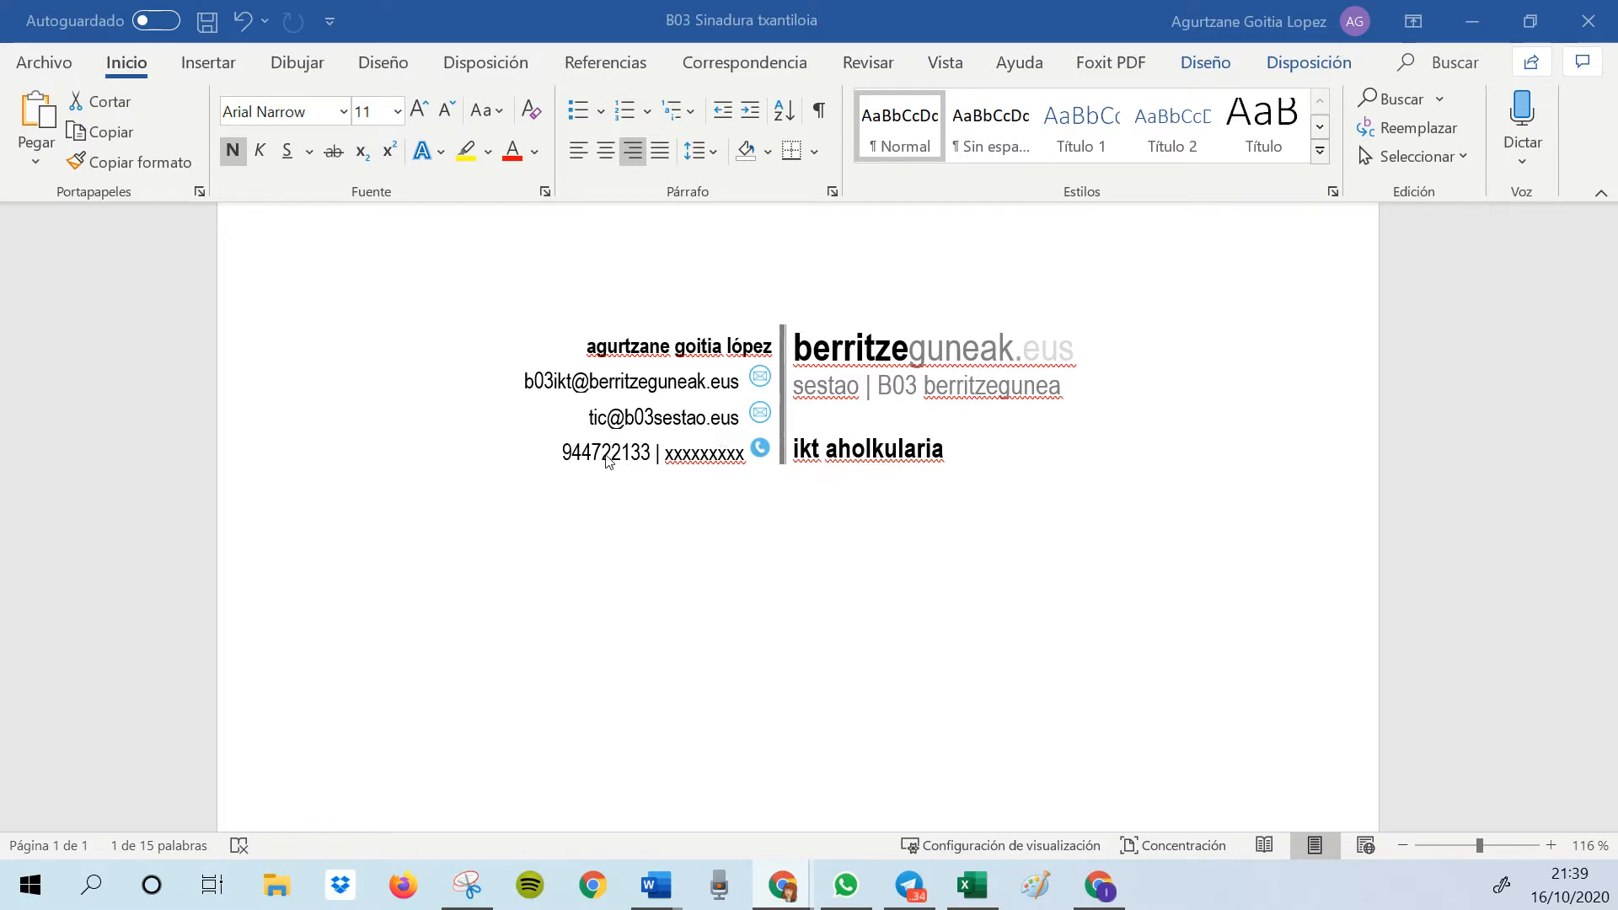
Remove the placeholder second phone number and its separator from the phone line of the signature template
{"action": "double_click", "coordinate": [694, 456]}
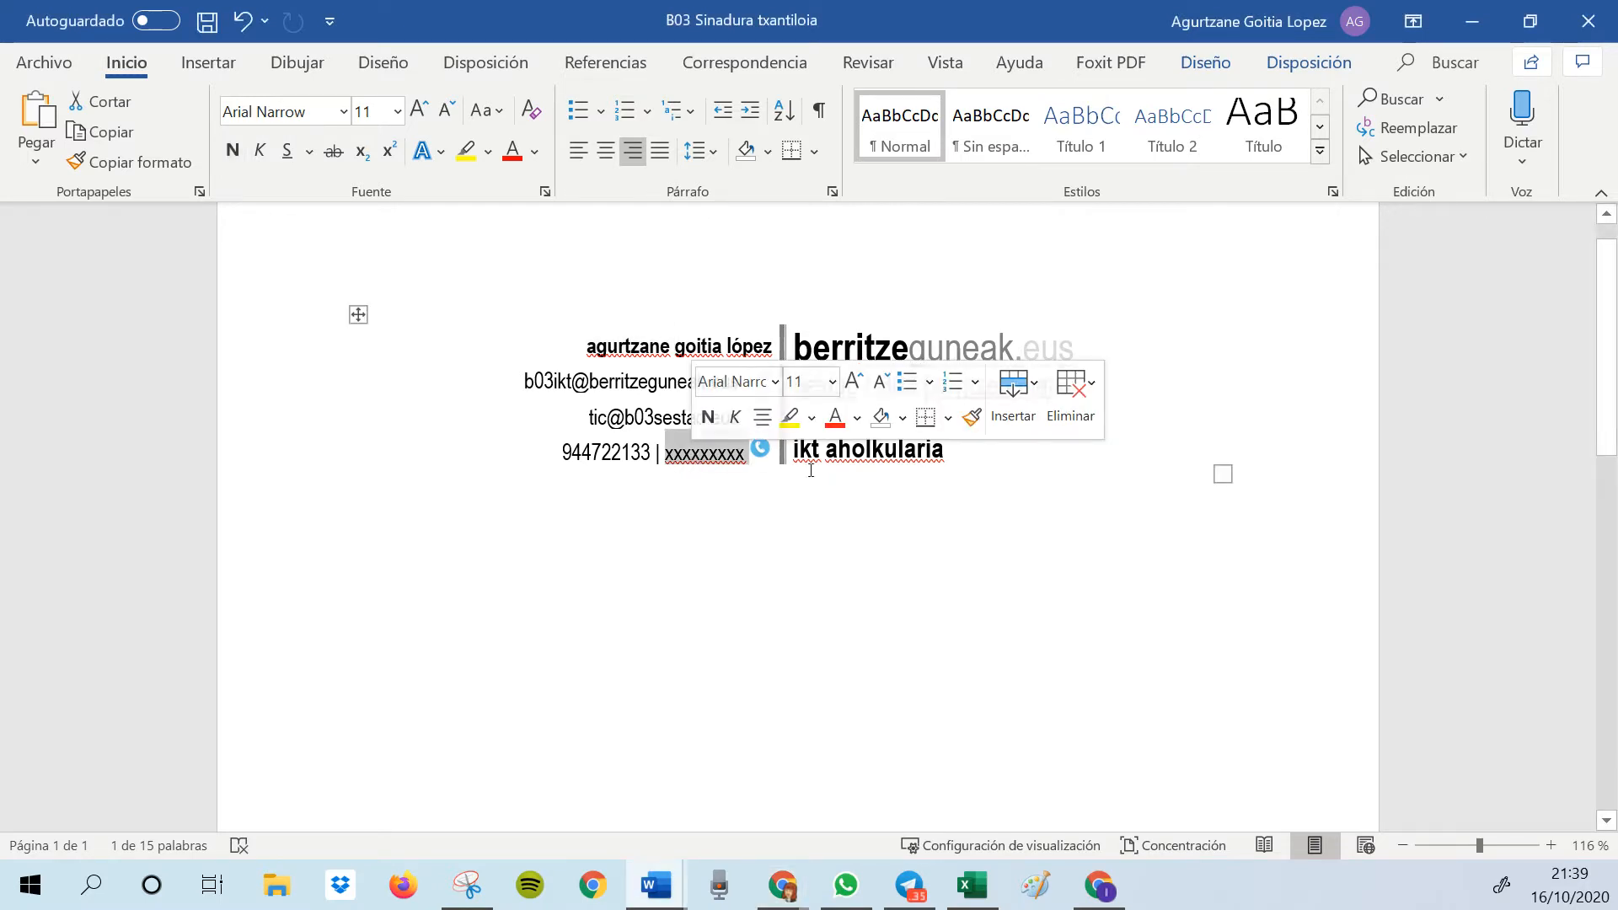
{"action": "key", "text": "Delete"}
{"action": "key", "text": "BackSpace"}
{"action": "key", "text": "BackSpace"}
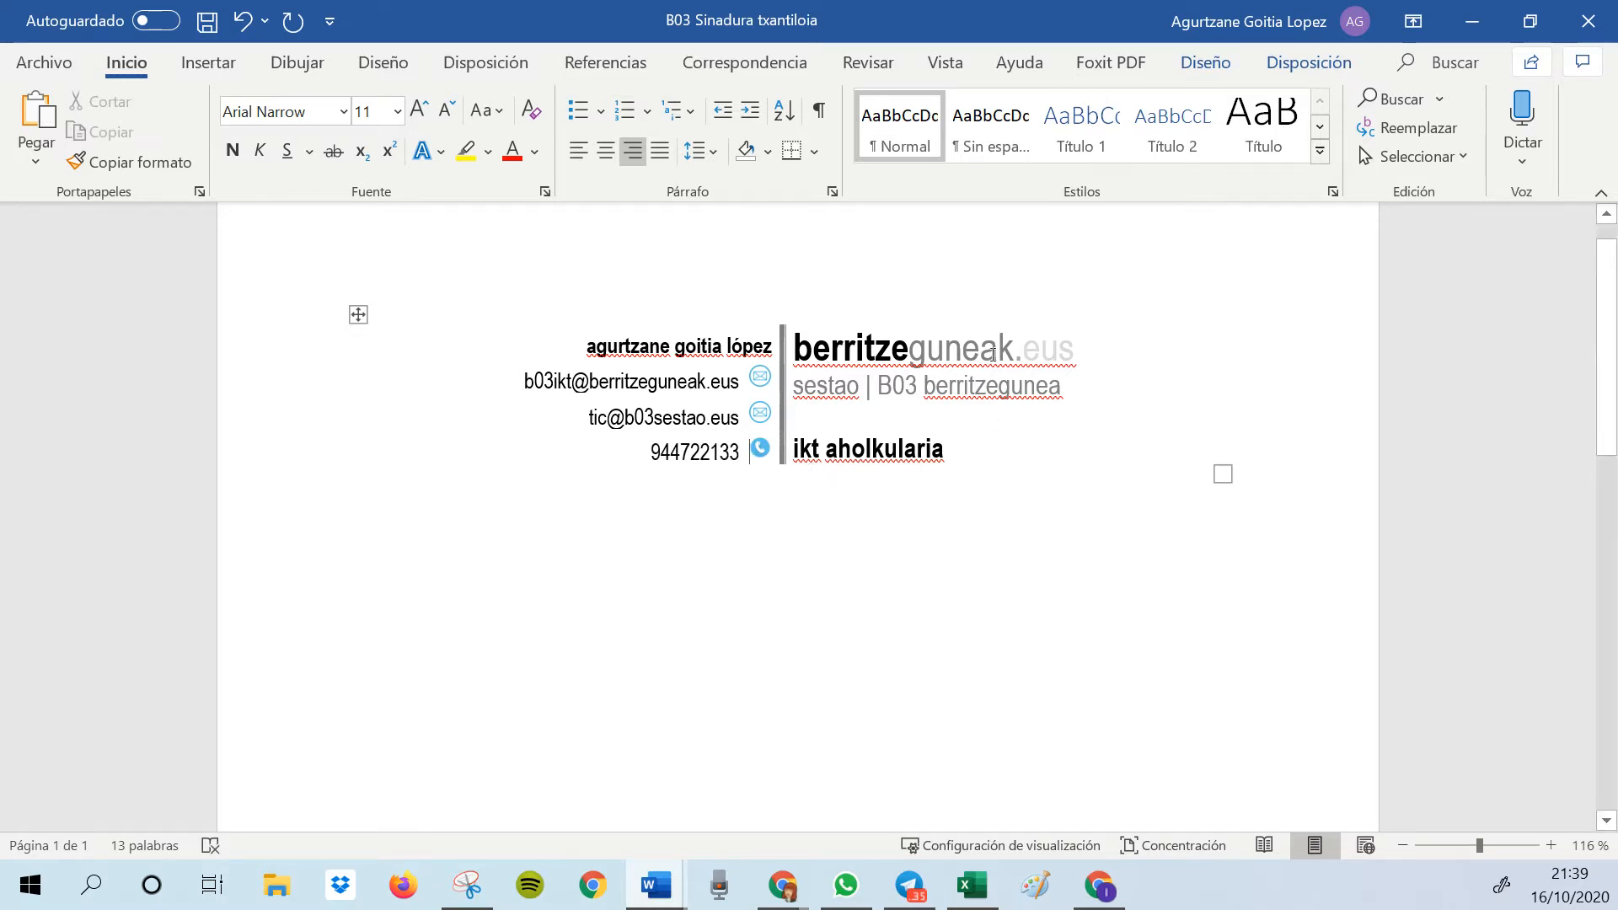
{"action": "left_click", "coordinate": [854, 451]}
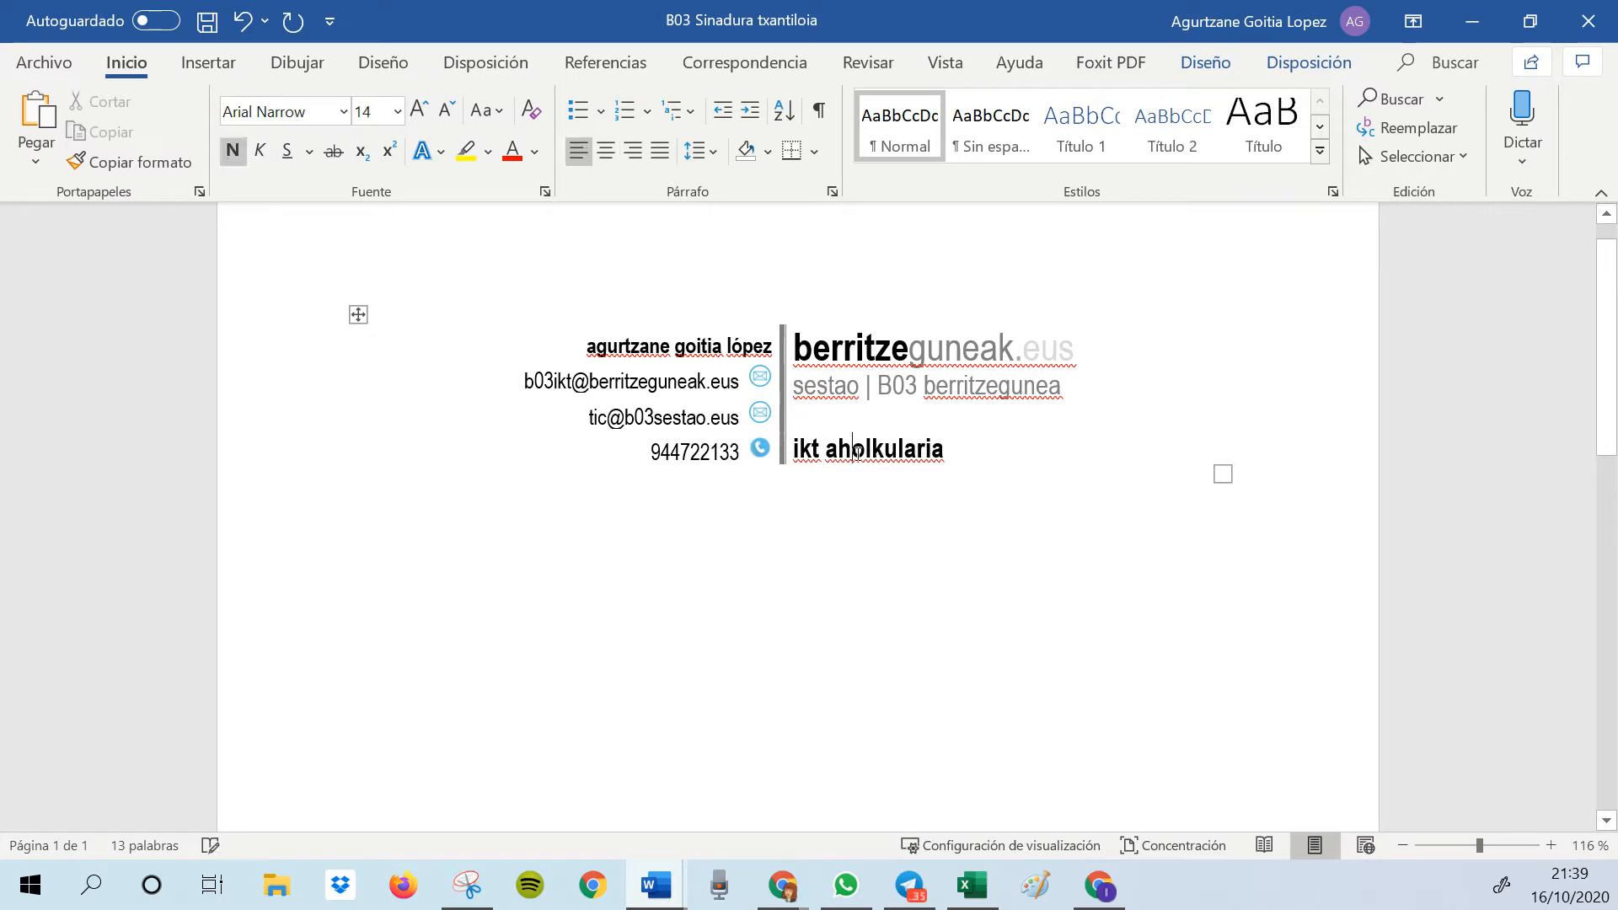
{"action": "triple_click", "coordinate": [856, 453]}
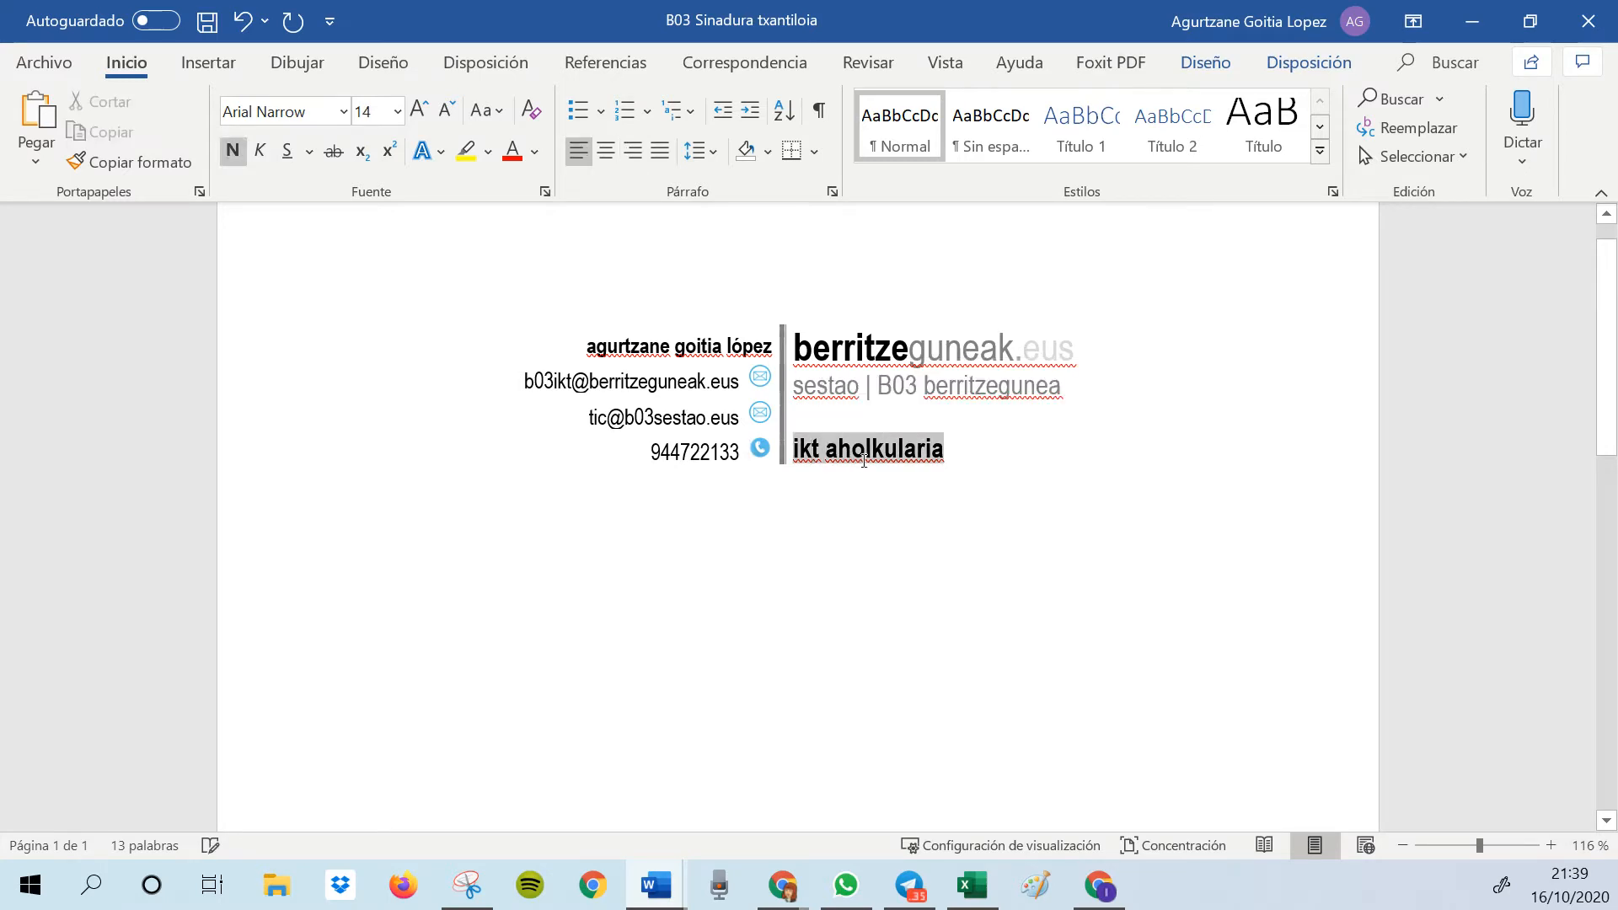
{"action": "left_click", "coordinate": [795, 573]}
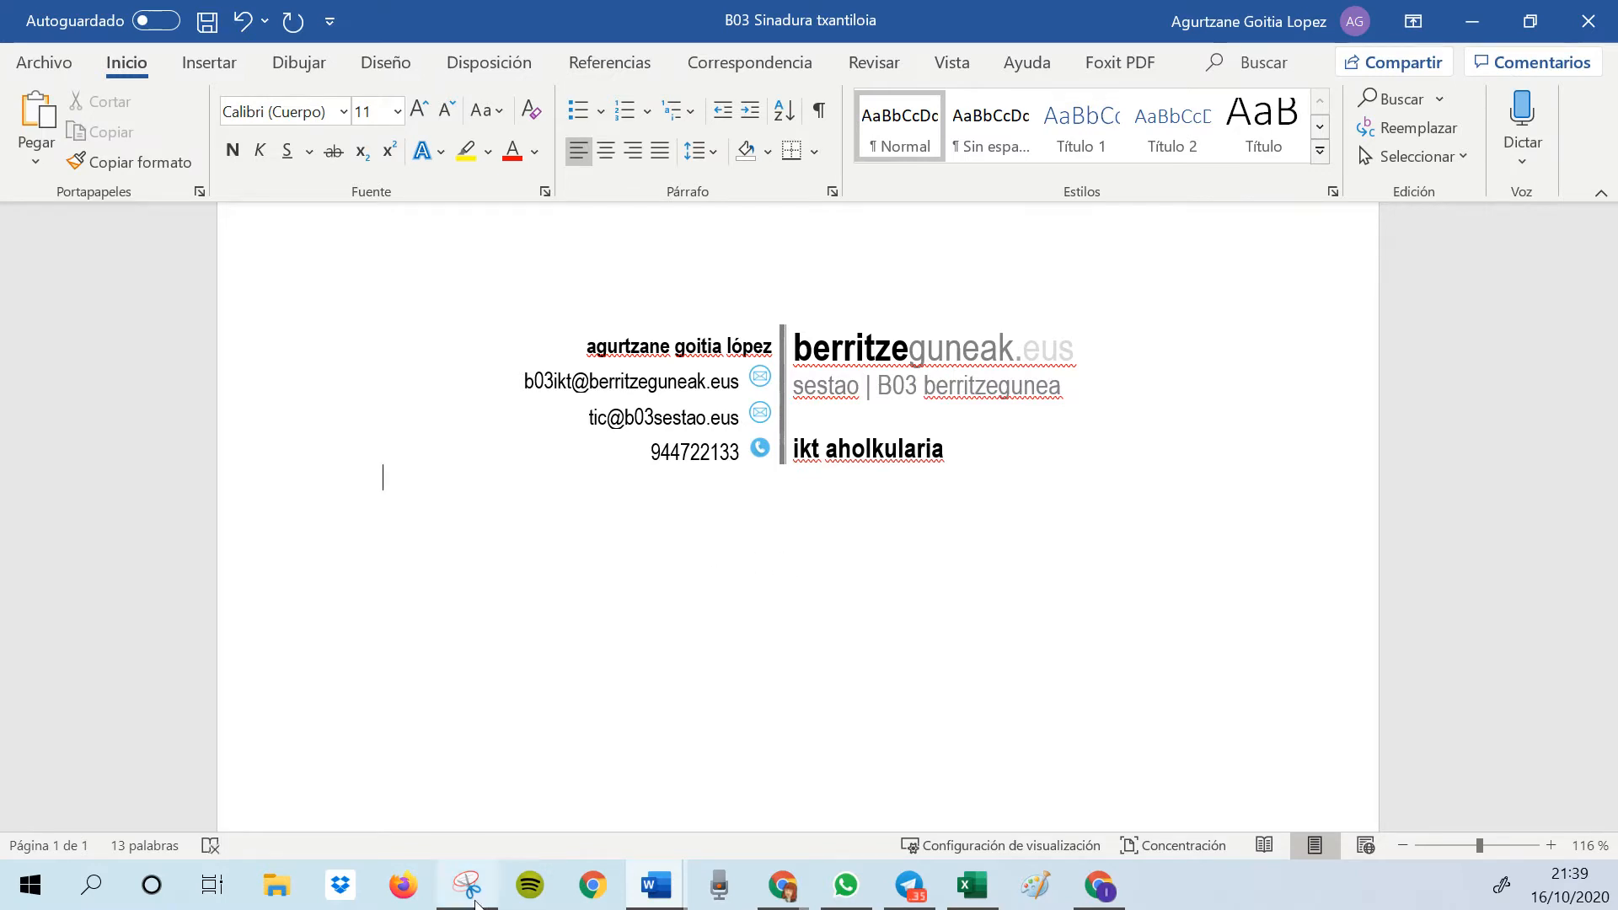
Switch to the Snipping Tool (Herramienta Recortes) and capture a new rectangular snip around the whole signature block
{"action": "mouse_move", "coordinate": [473, 892]}
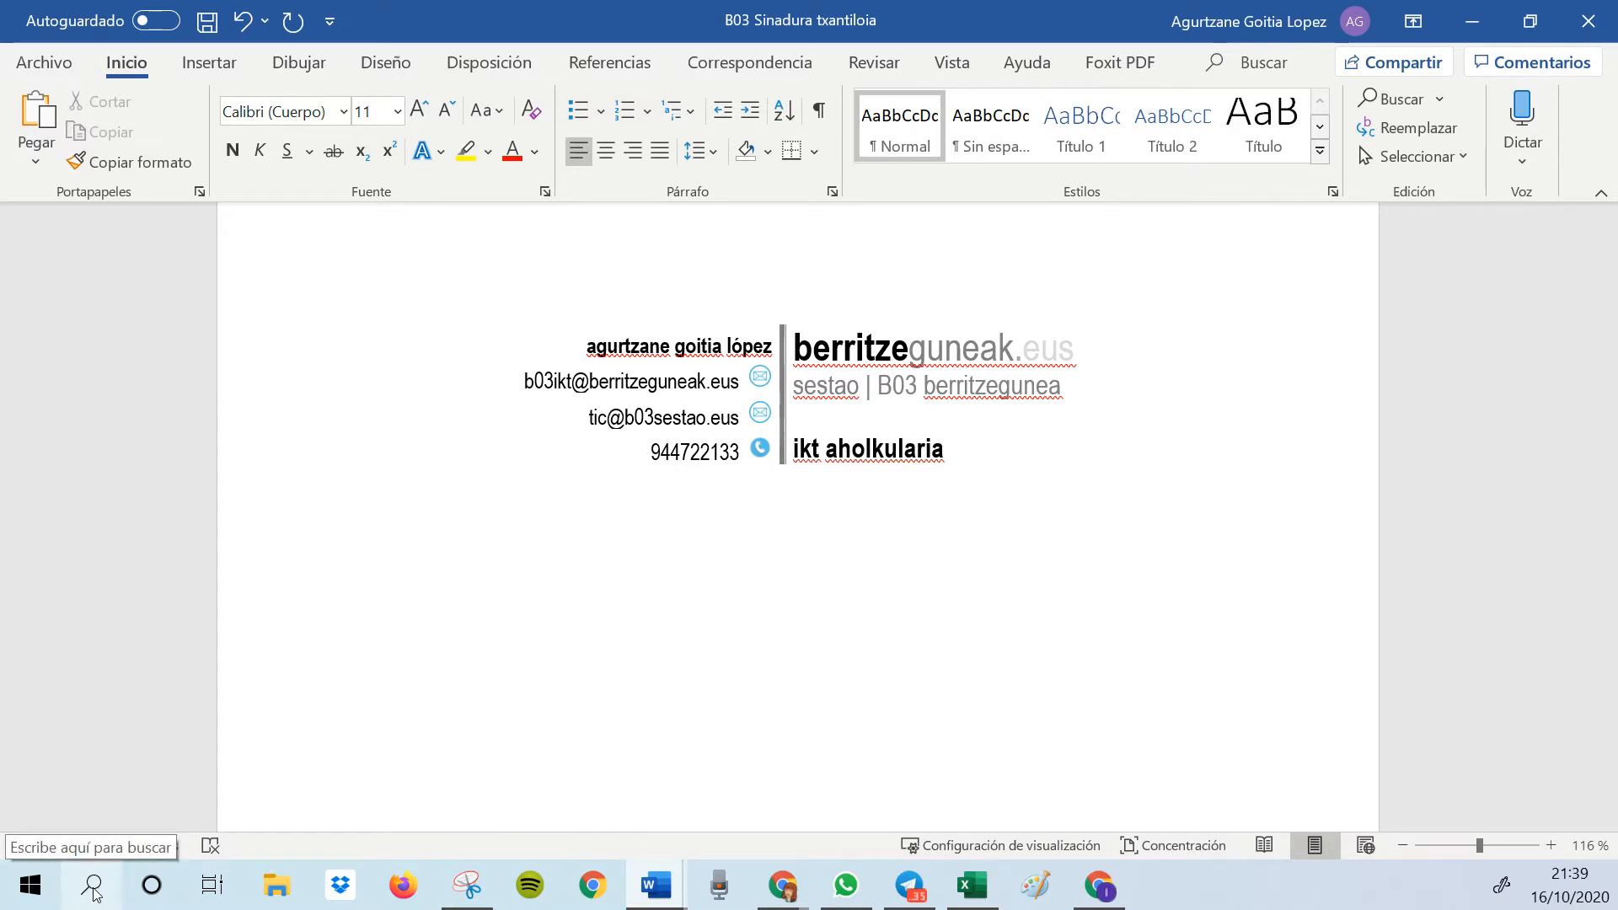
{"action": "left_click", "coordinate": [470, 892]}
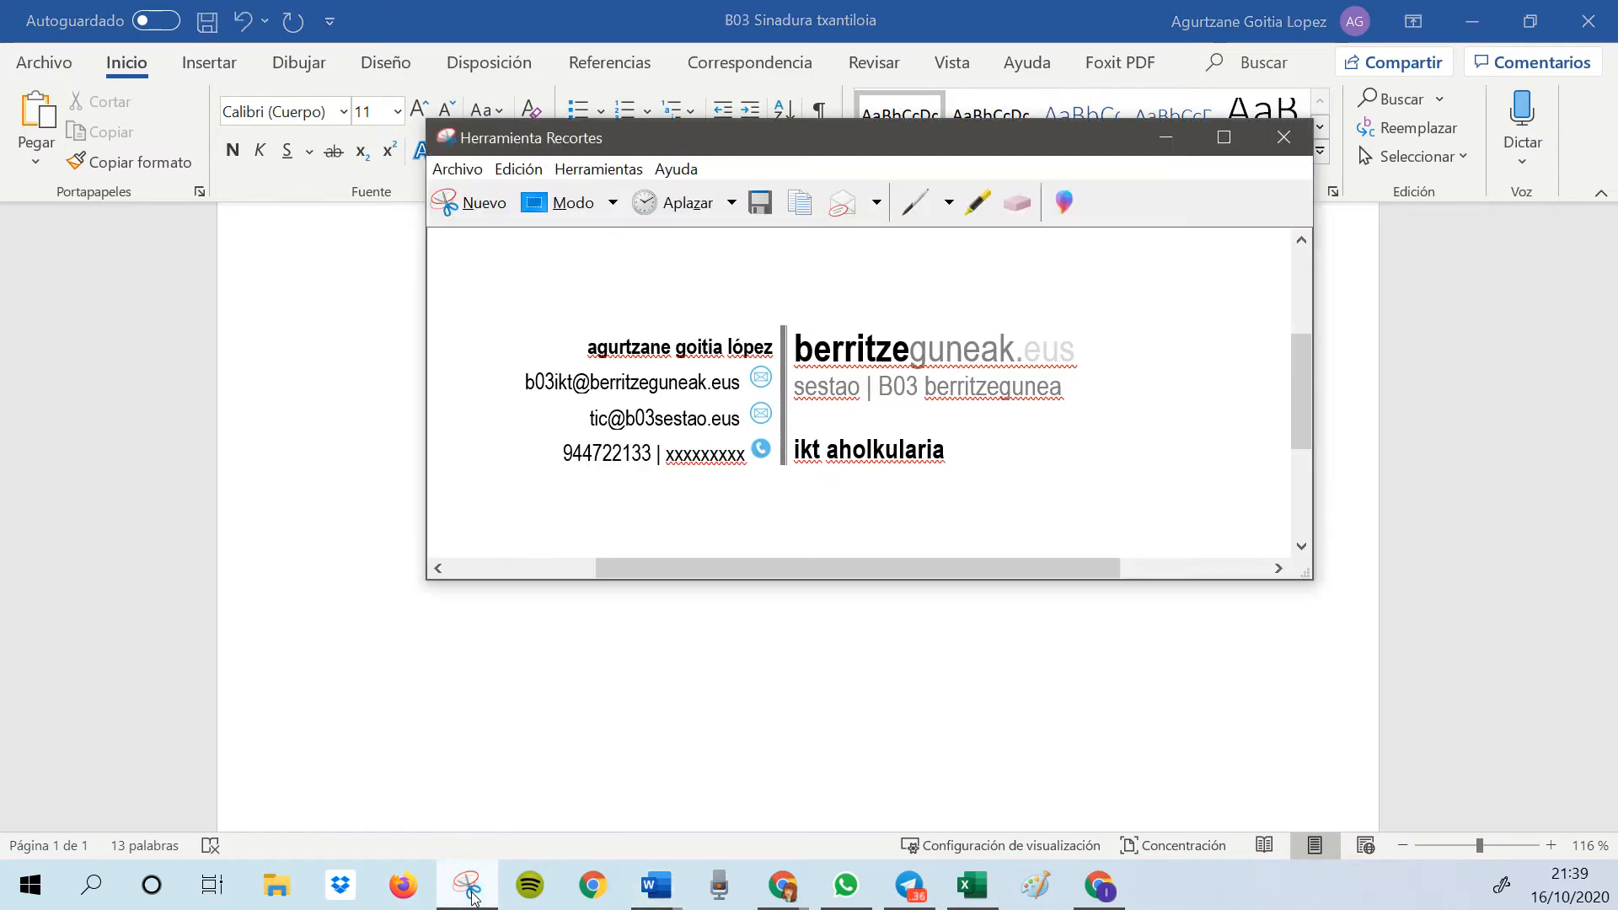
{"action": "left_click", "coordinate": [483, 206]}
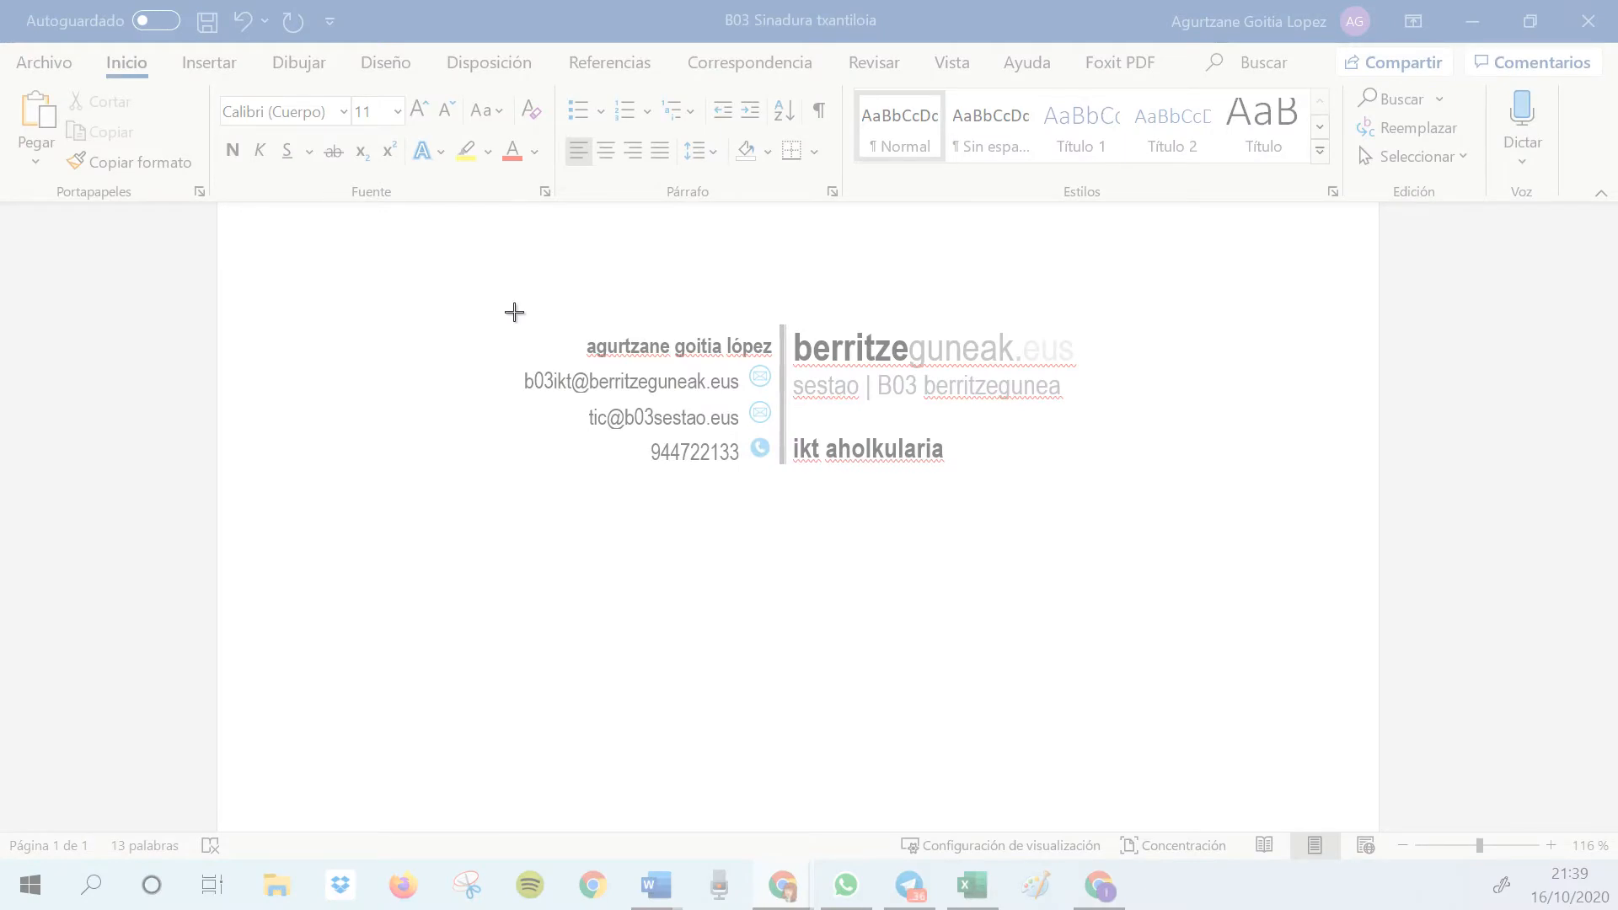
{"action": "mouse_move", "coordinate": [508, 313]}
{"action": "left_mouse_down"}
{"action": "mouse_move", "coordinate": [542, 384]}
{"action": "mouse_move", "coordinate": [679, 452]}
{"action": "mouse_move", "coordinate": [1354, 478]}
{"action": "left_mouse_up"}
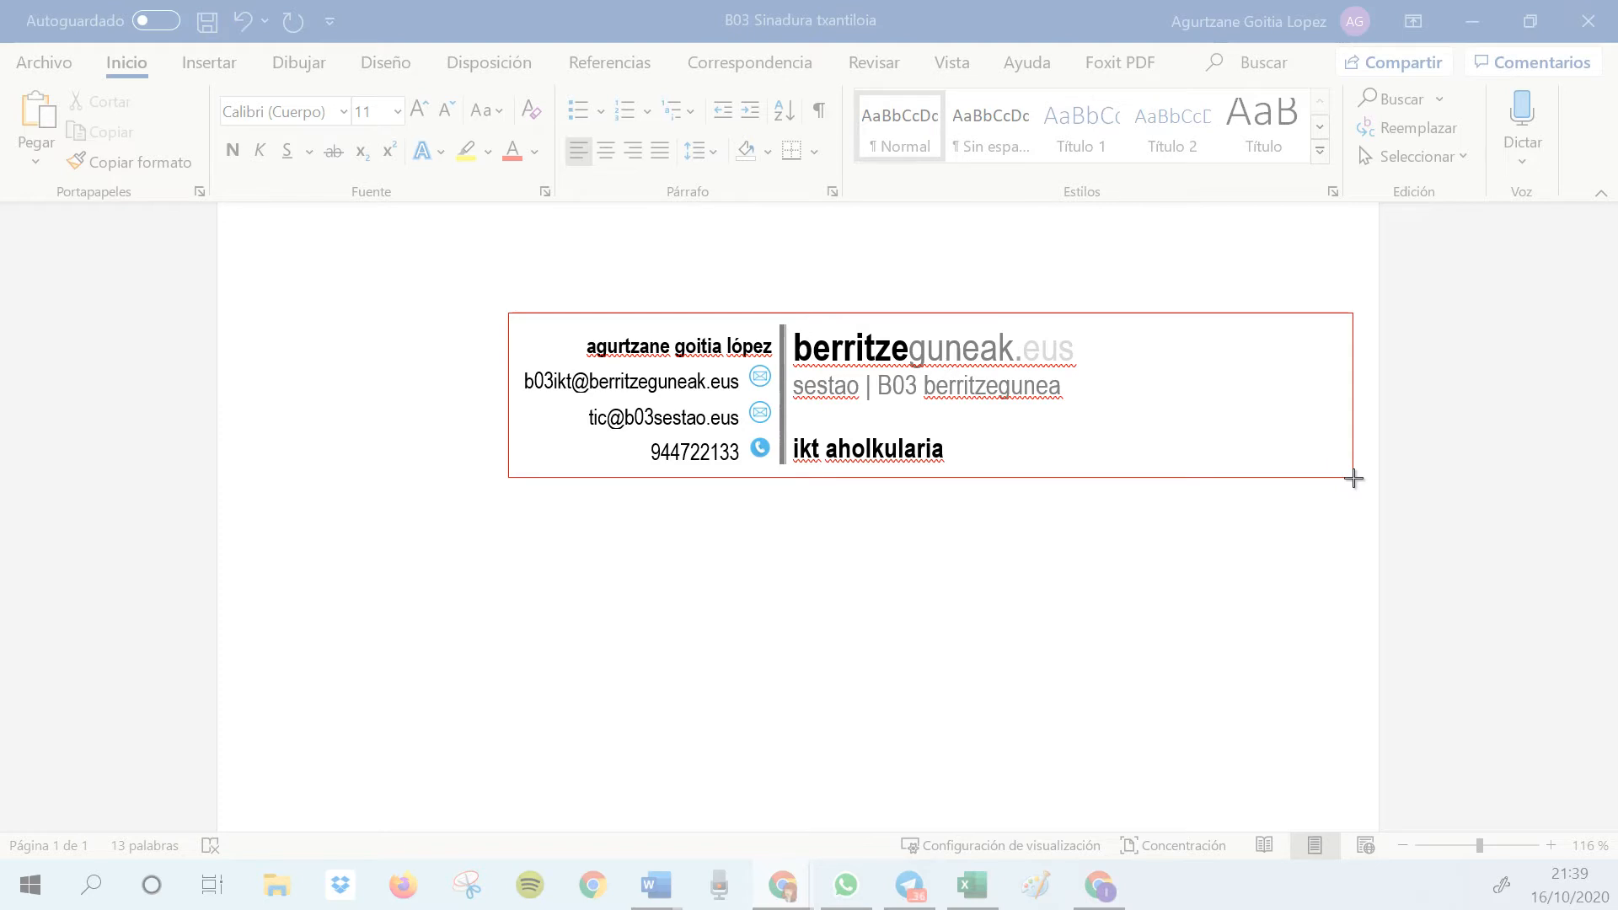
{"action": "left_click_drag", "start_coordinate": [1354, 479], "coordinate": [1349, 480]}
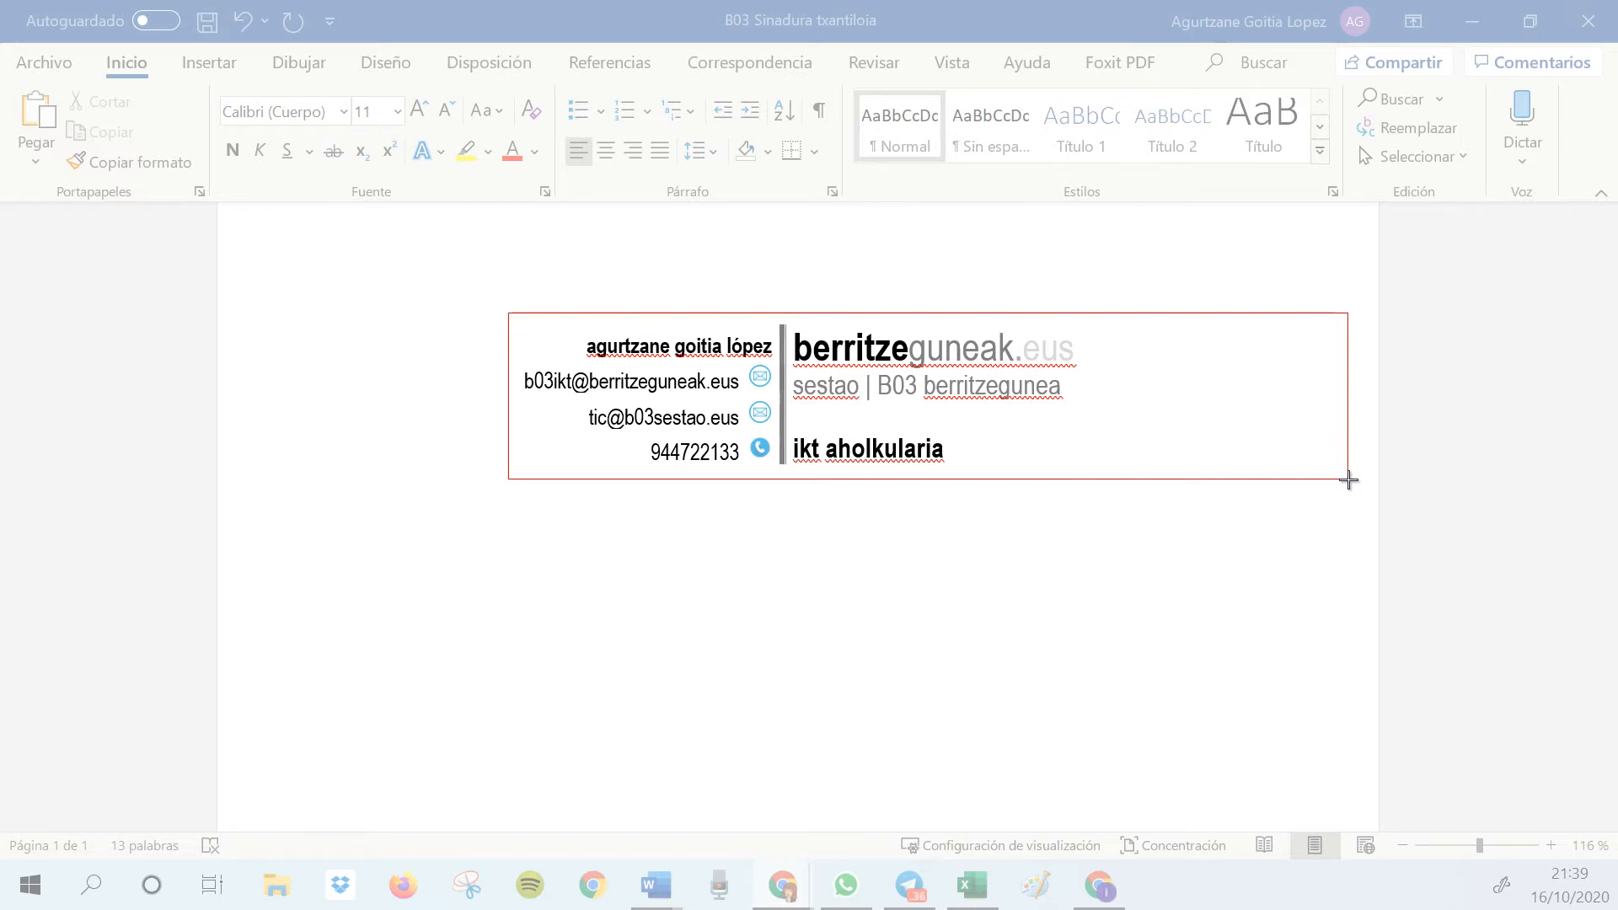
{"action": "left_click_drag", "start_coordinate": [1349, 480], "coordinate": [1349, 480]}
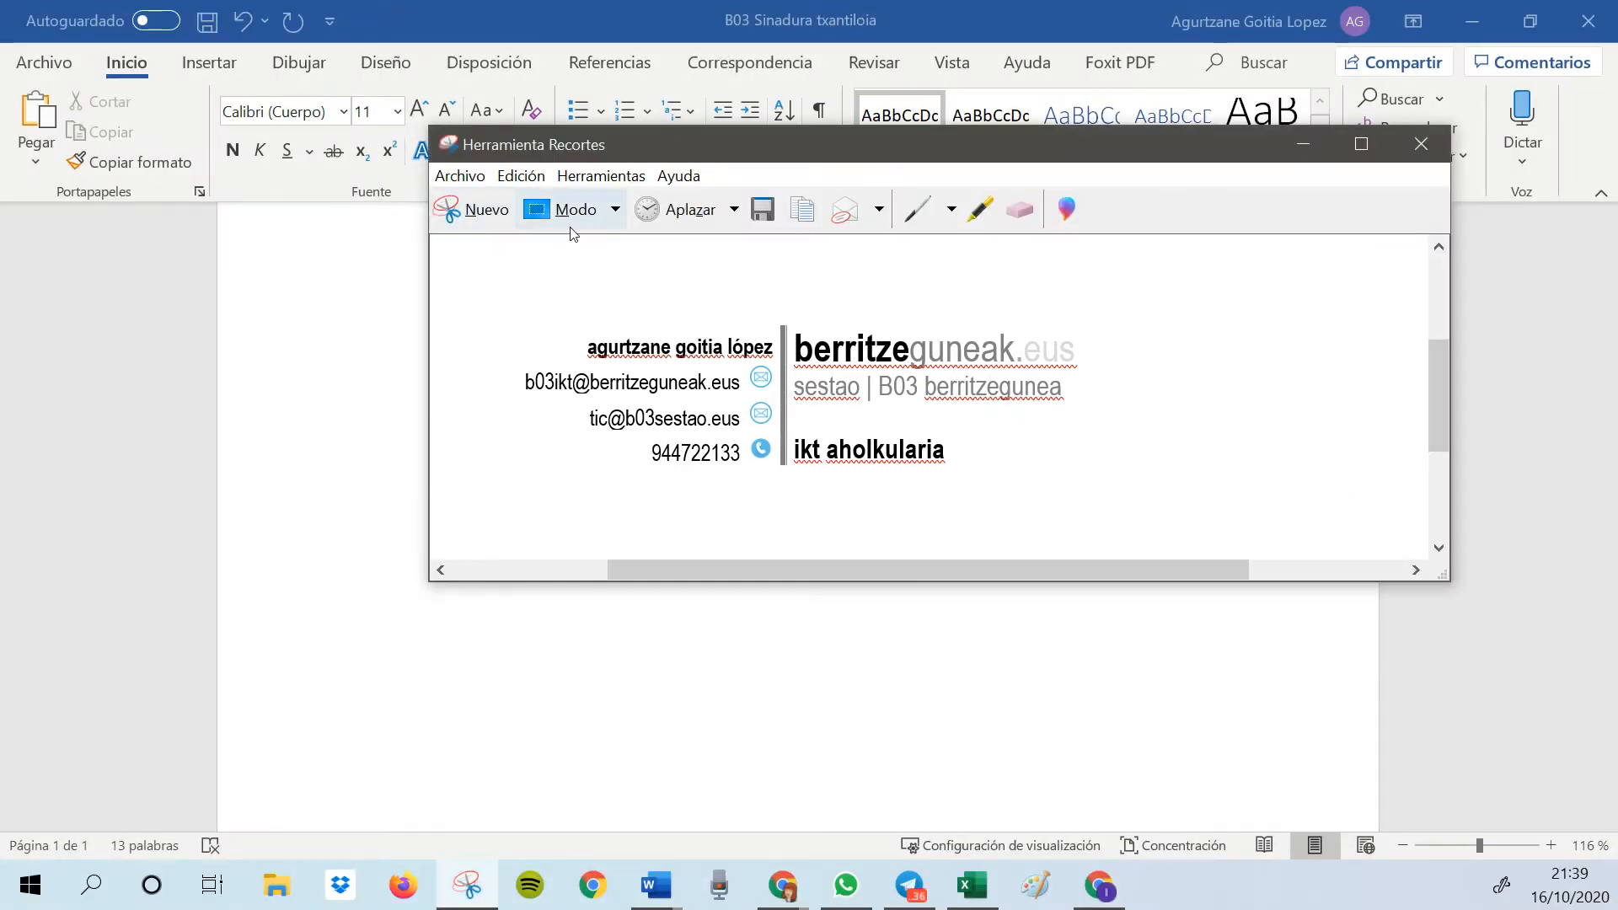
Save the snip as a PNG named sinadura in the Imágenes folder and minimize the Snipping Tool
{"action": "left_click", "coordinate": [762, 211]}
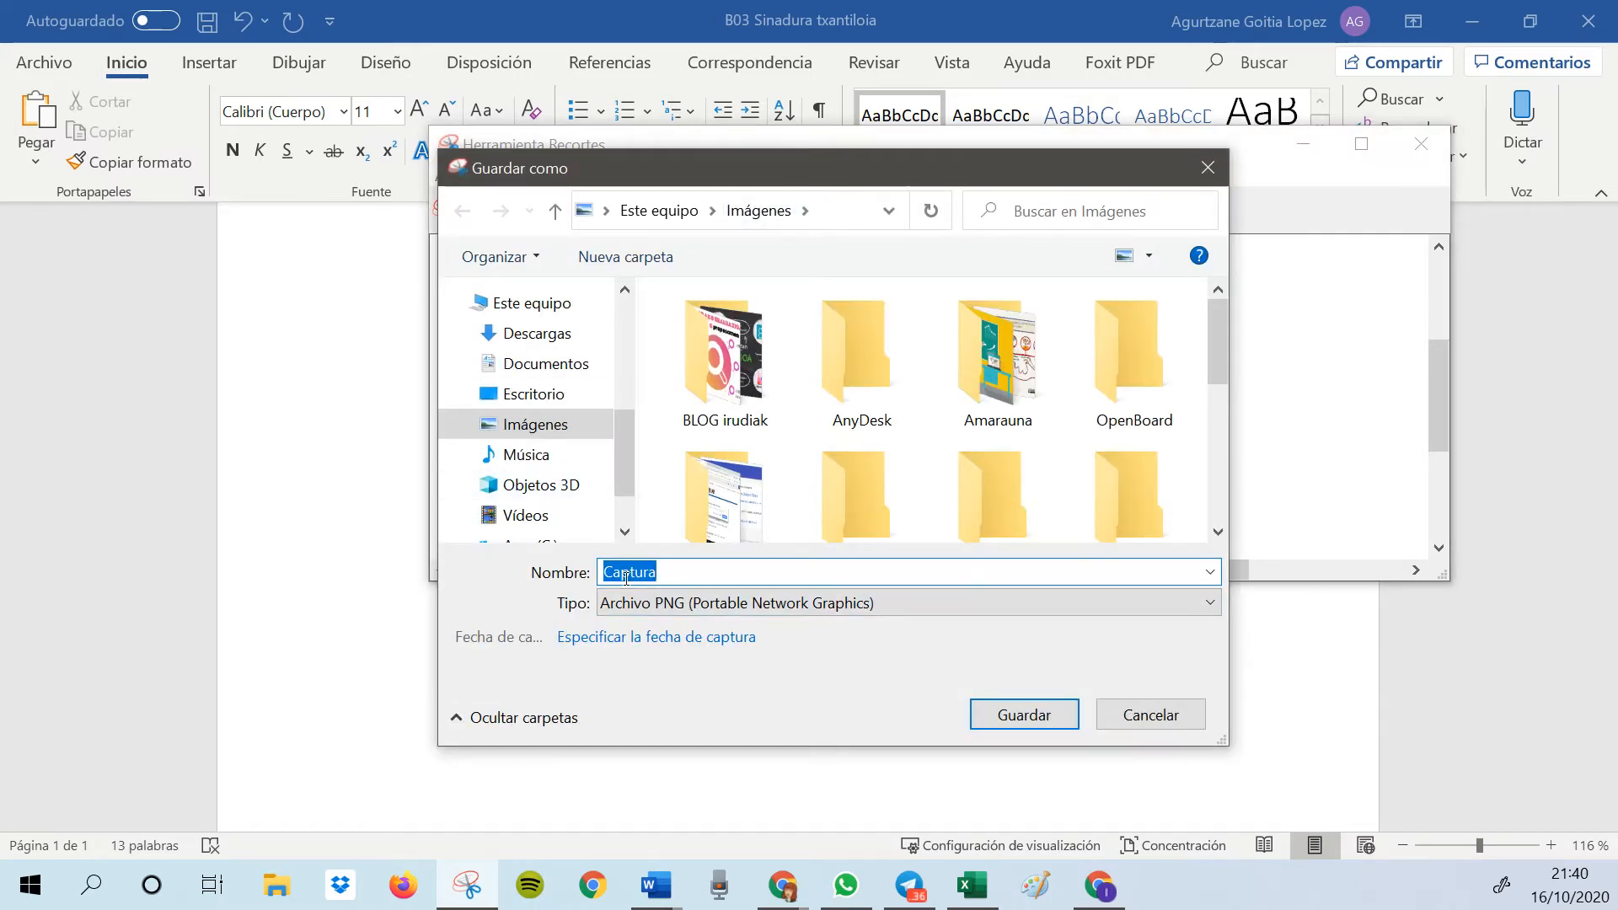
{"action": "type", "text": "sinad"}
{"action": "left_click", "coordinate": [1020, 725]}
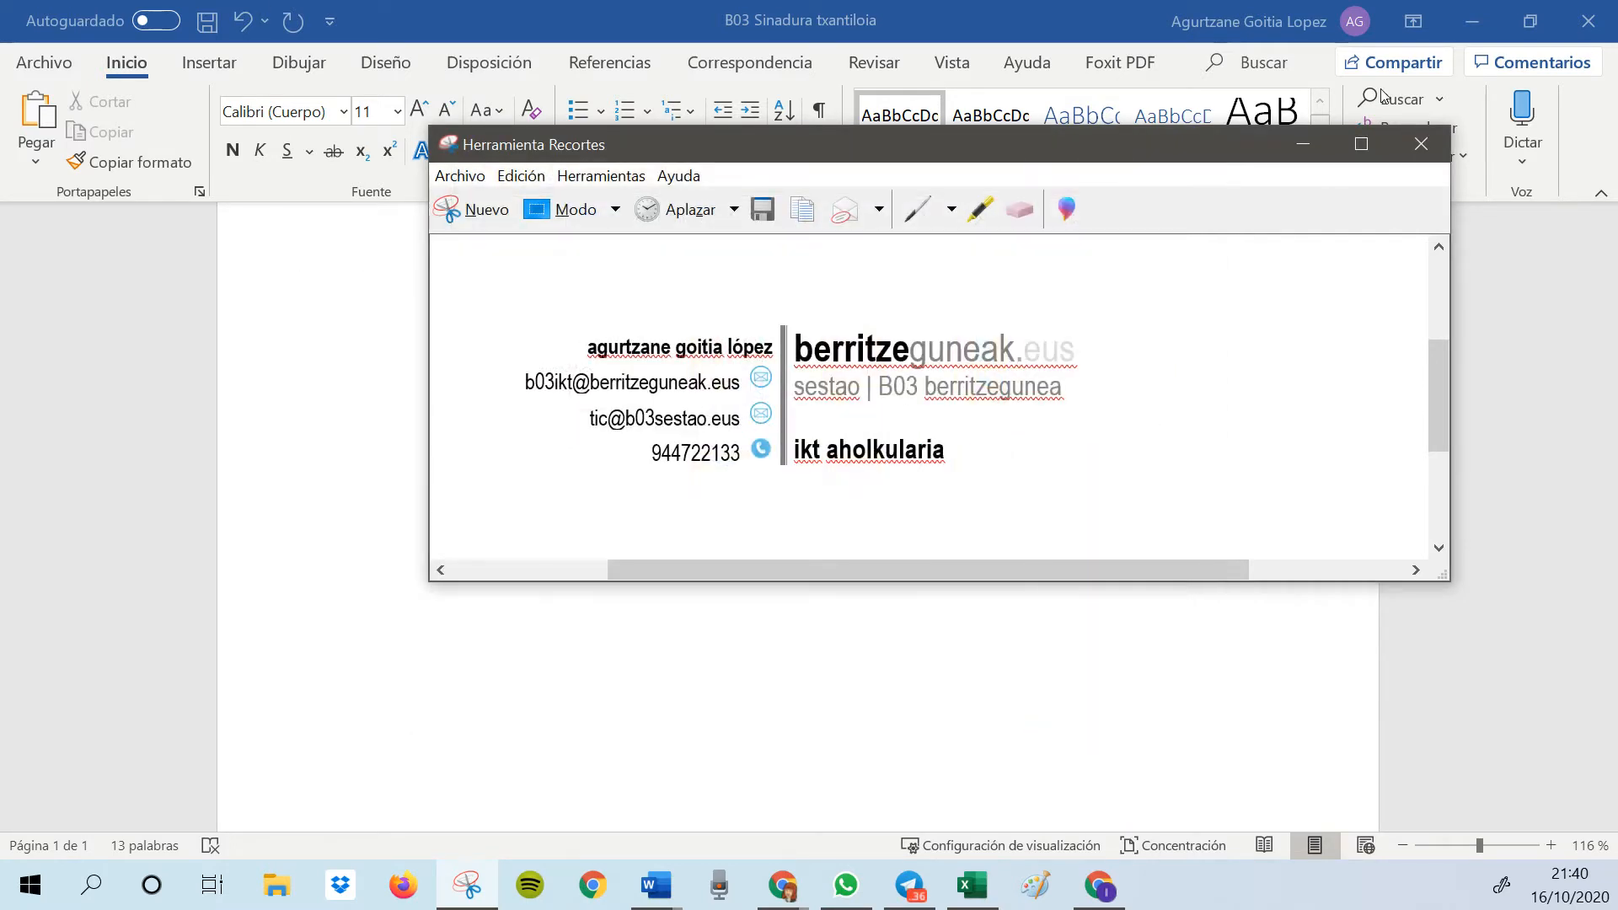
{"action": "left_click", "coordinate": [1306, 149]}
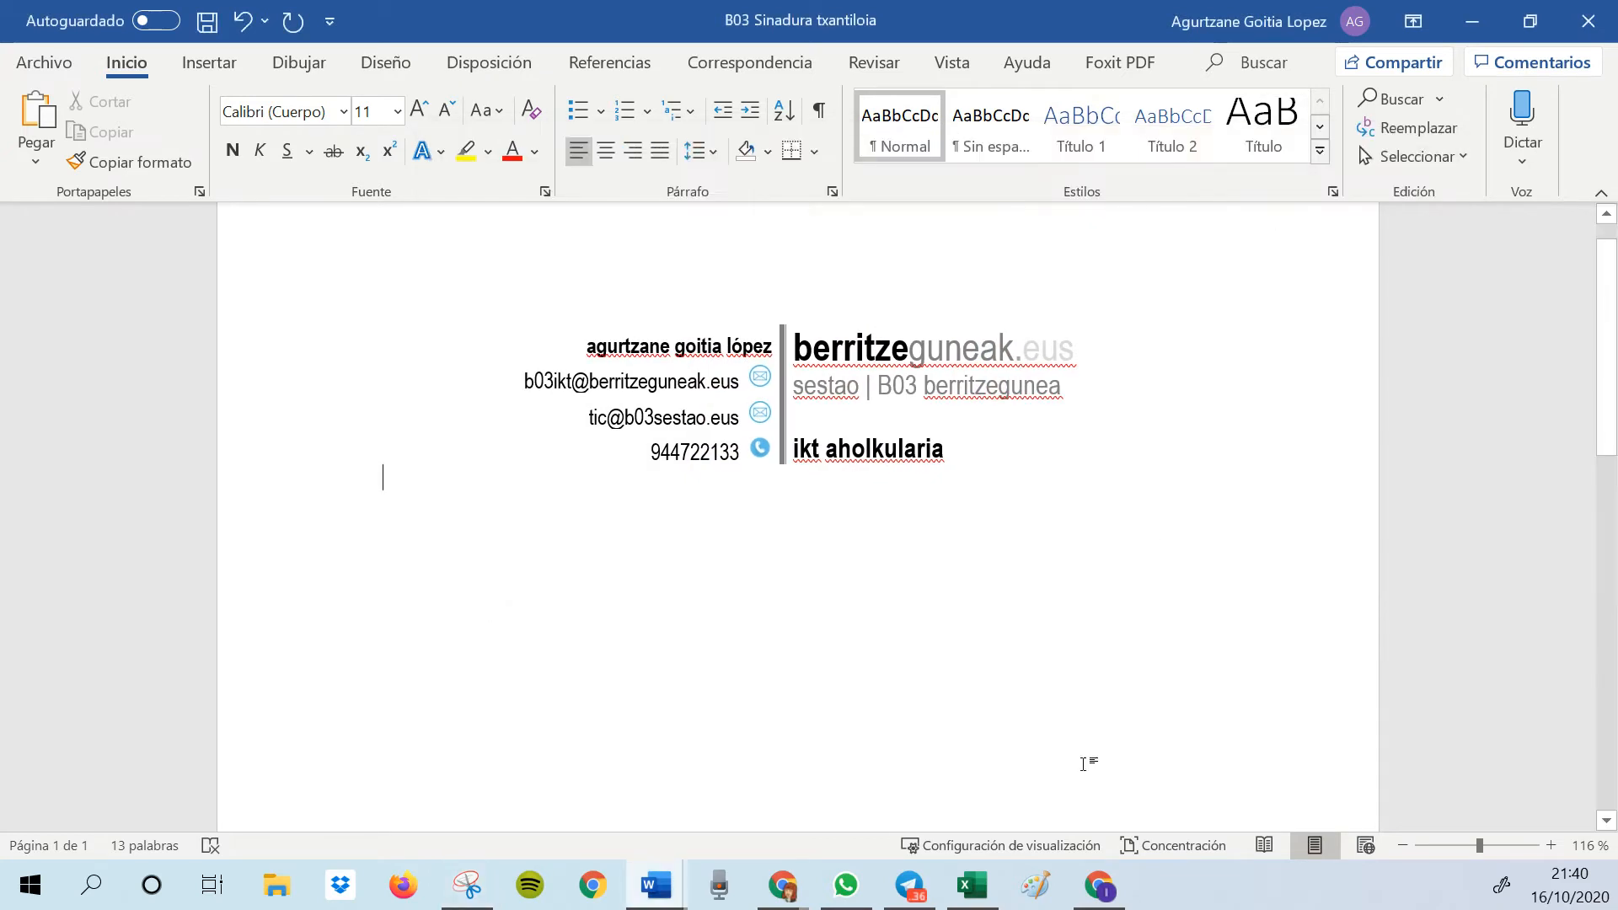
Switch to Gmail in Chrome, return to the inbox discarding the unsaved settings changes, and open the full settings
{"action": "left_click", "coordinate": [1120, 895]}
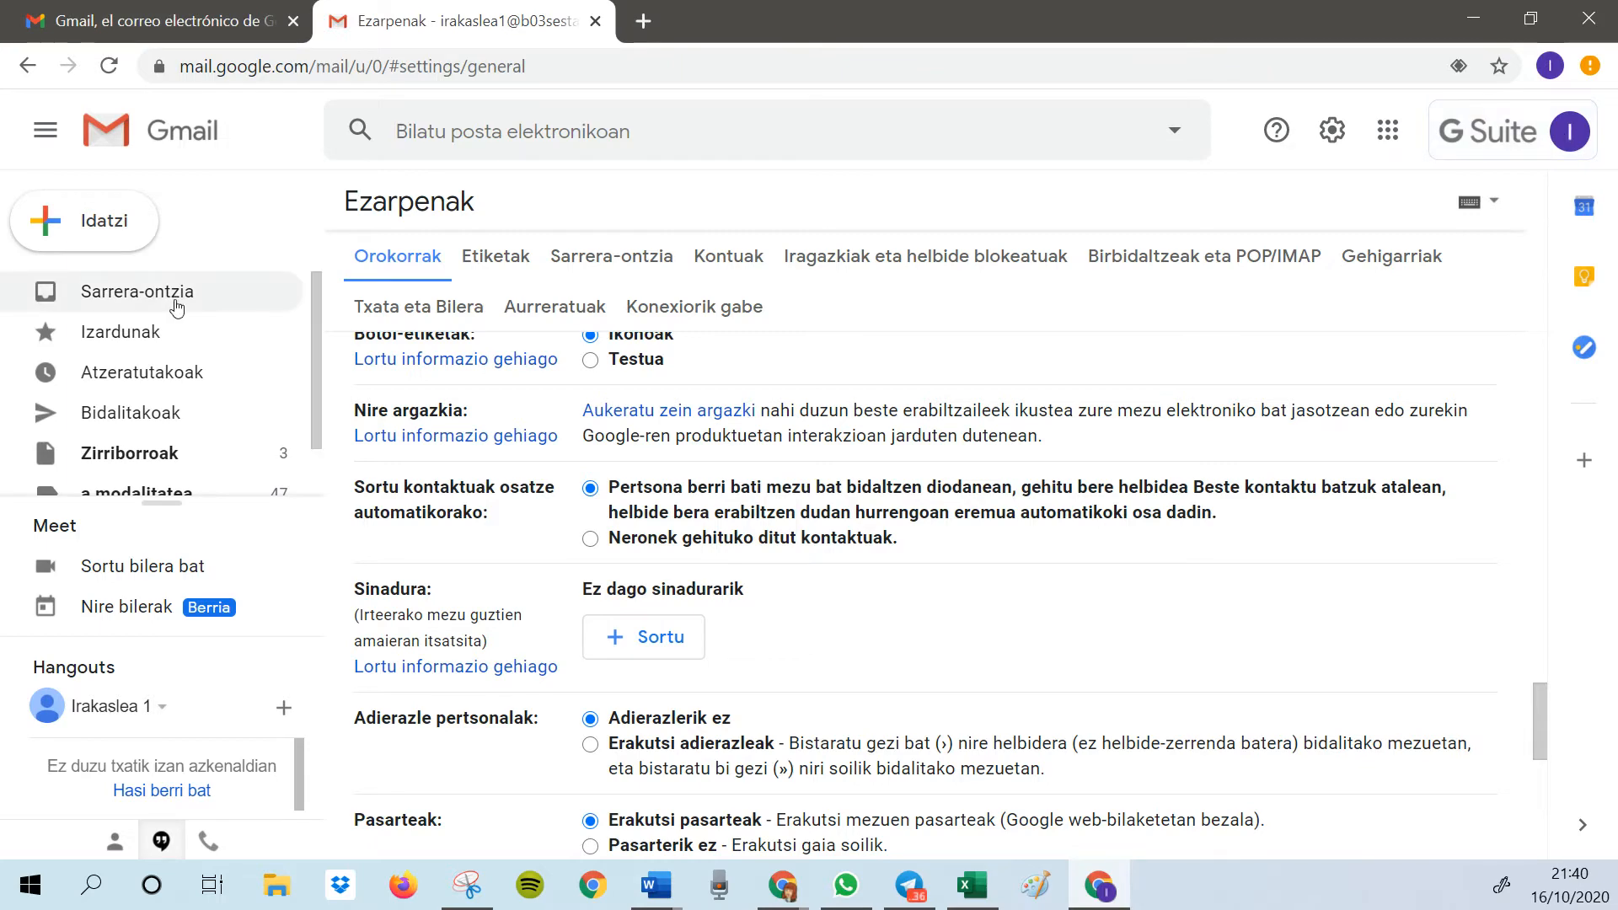
{"action": "left_click", "coordinate": [140, 300]}
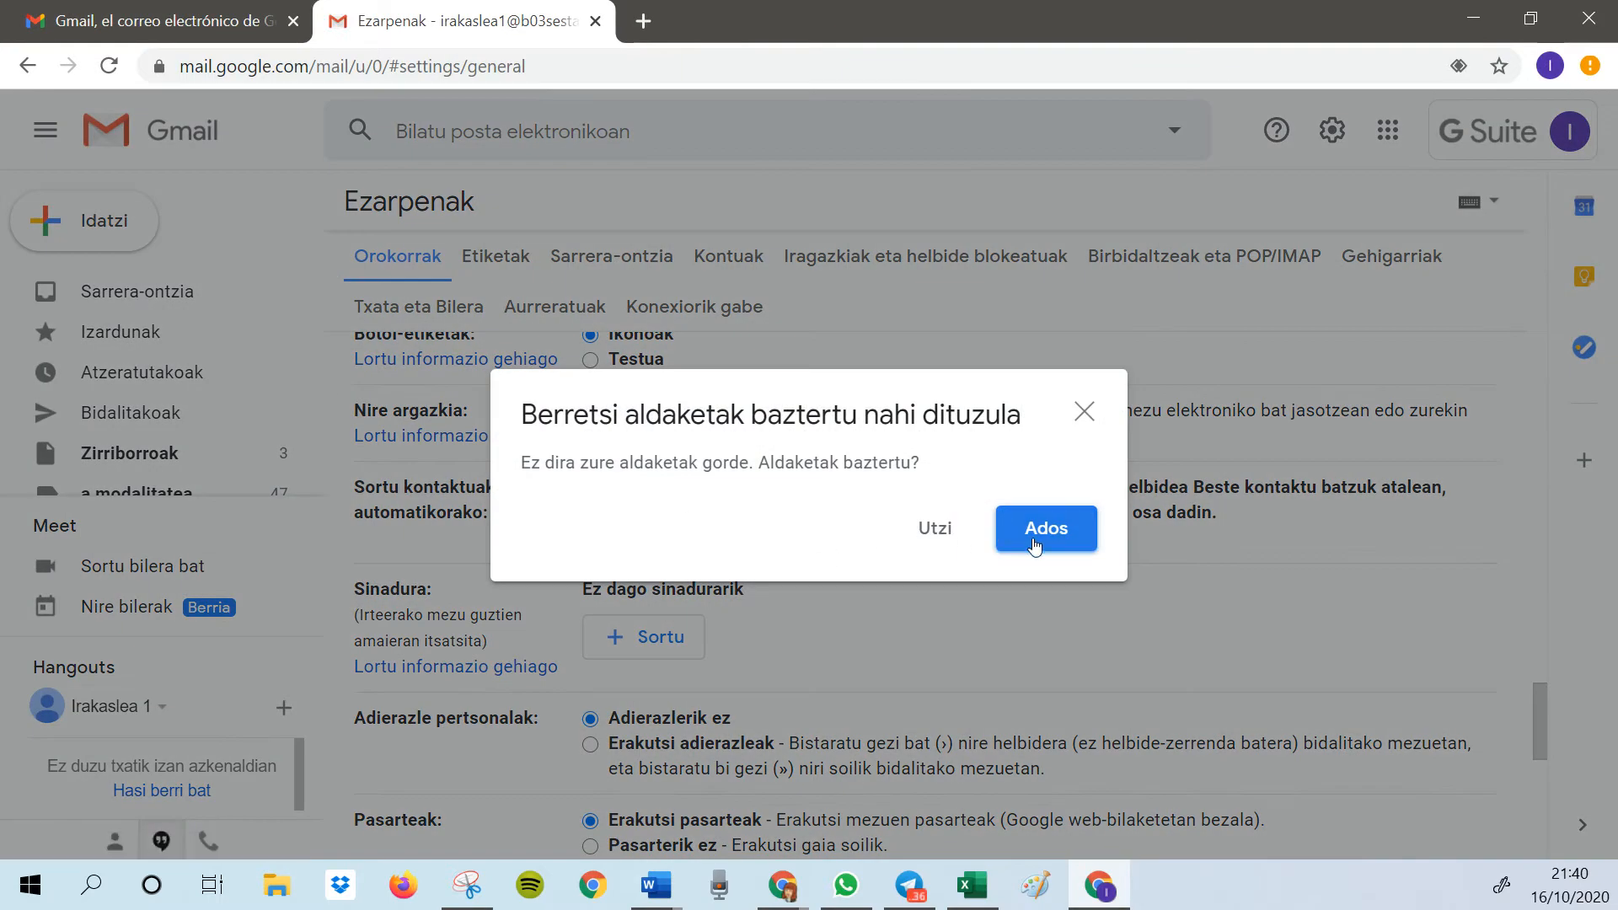
{"action": "left_click", "coordinate": [1042, 531]}
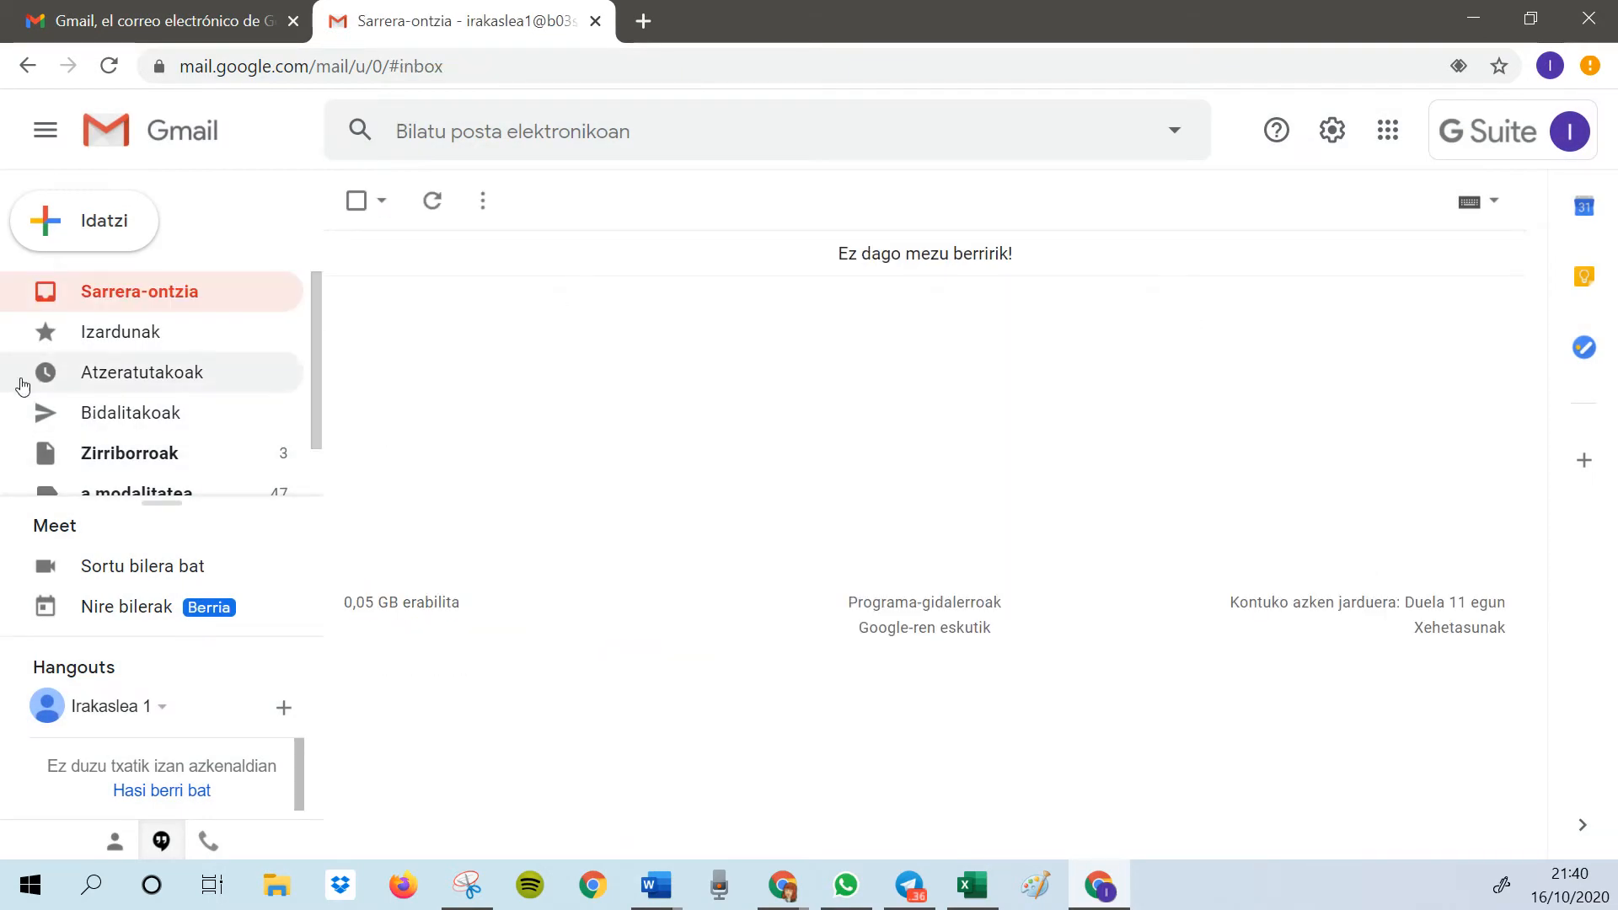
{"action": "left_click", "coordinate": [1344, 146]}
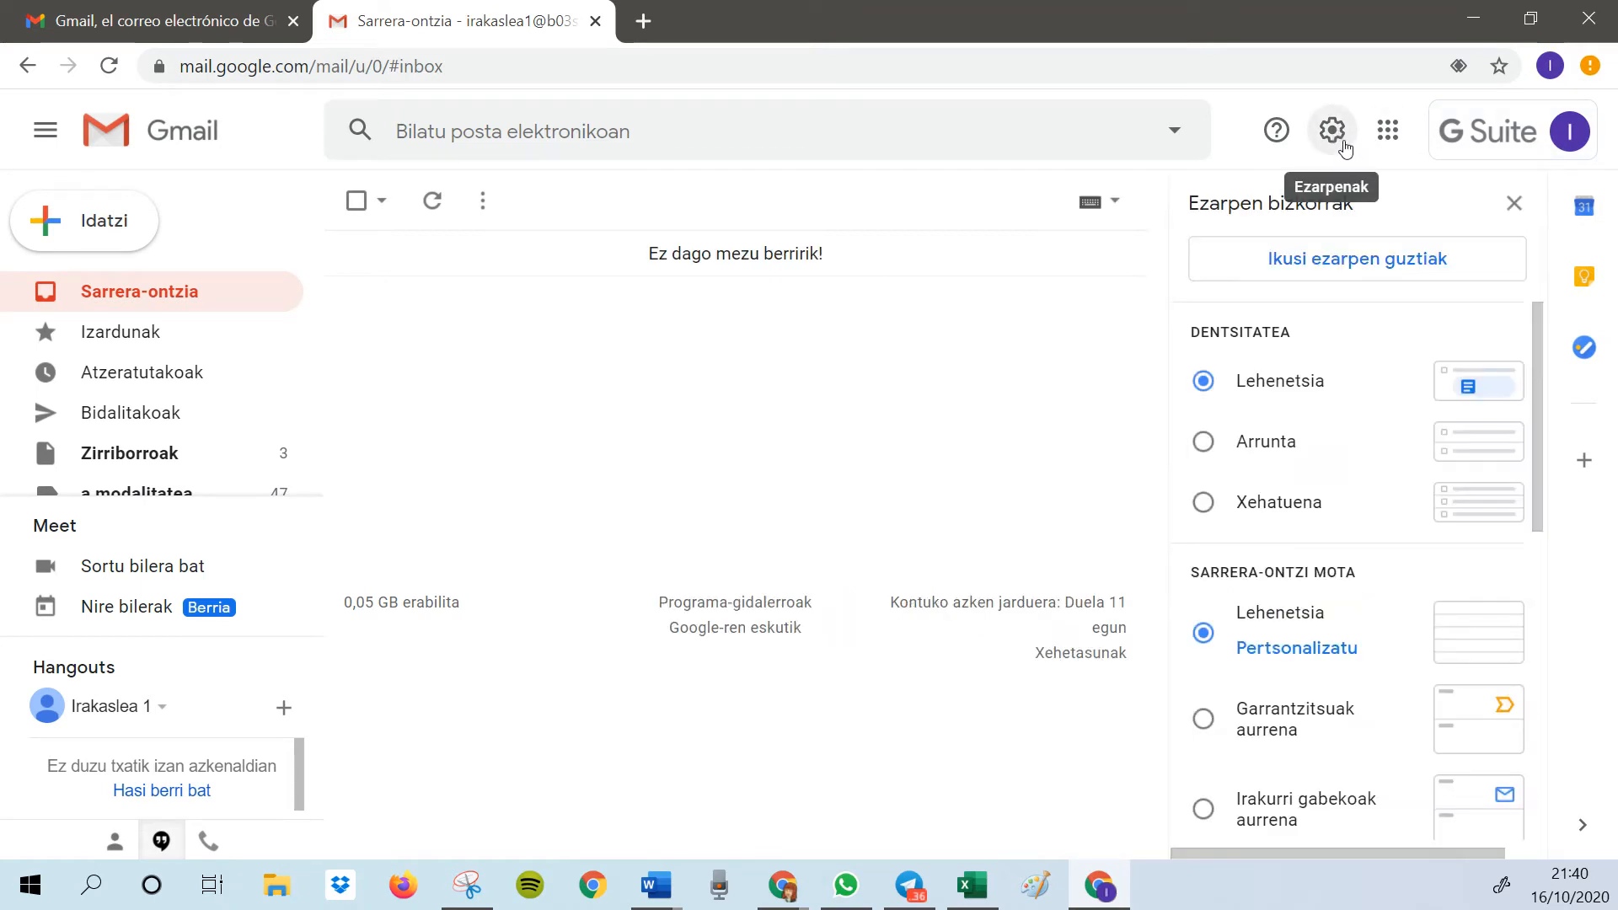
{"action": "left_click", "coordinate": [1376, 269]}
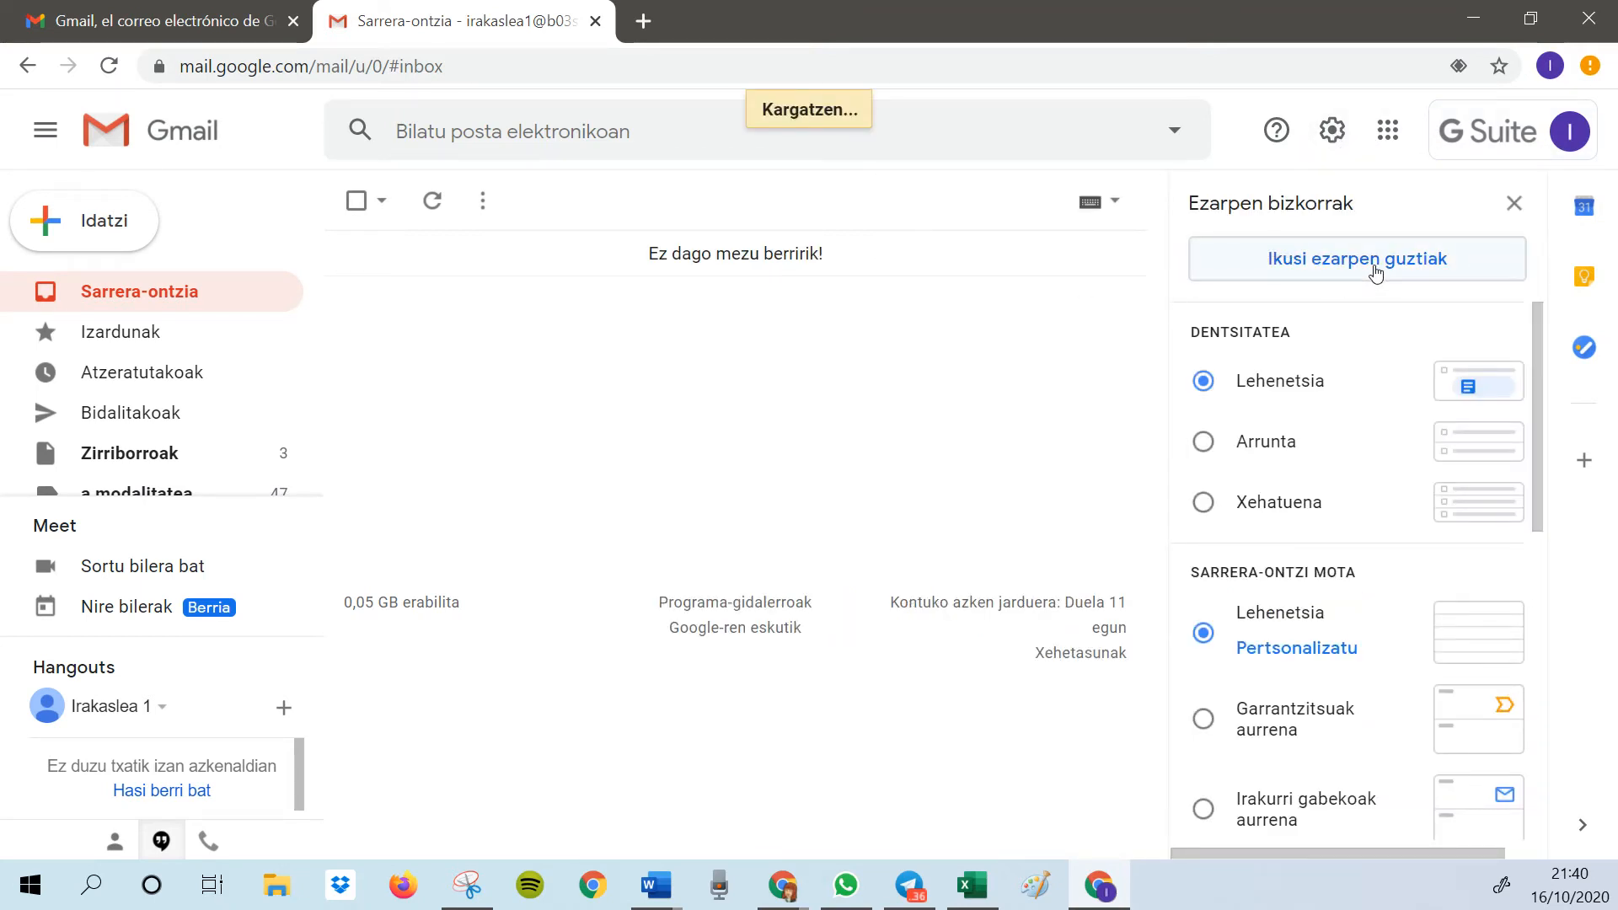
Delete the existing "Ko" signature in the Sinadura section of the general settings
{"action": "scroll", "coordinate": [1000, 650], "scroll_direction": "down", "scroll_amount": 6}
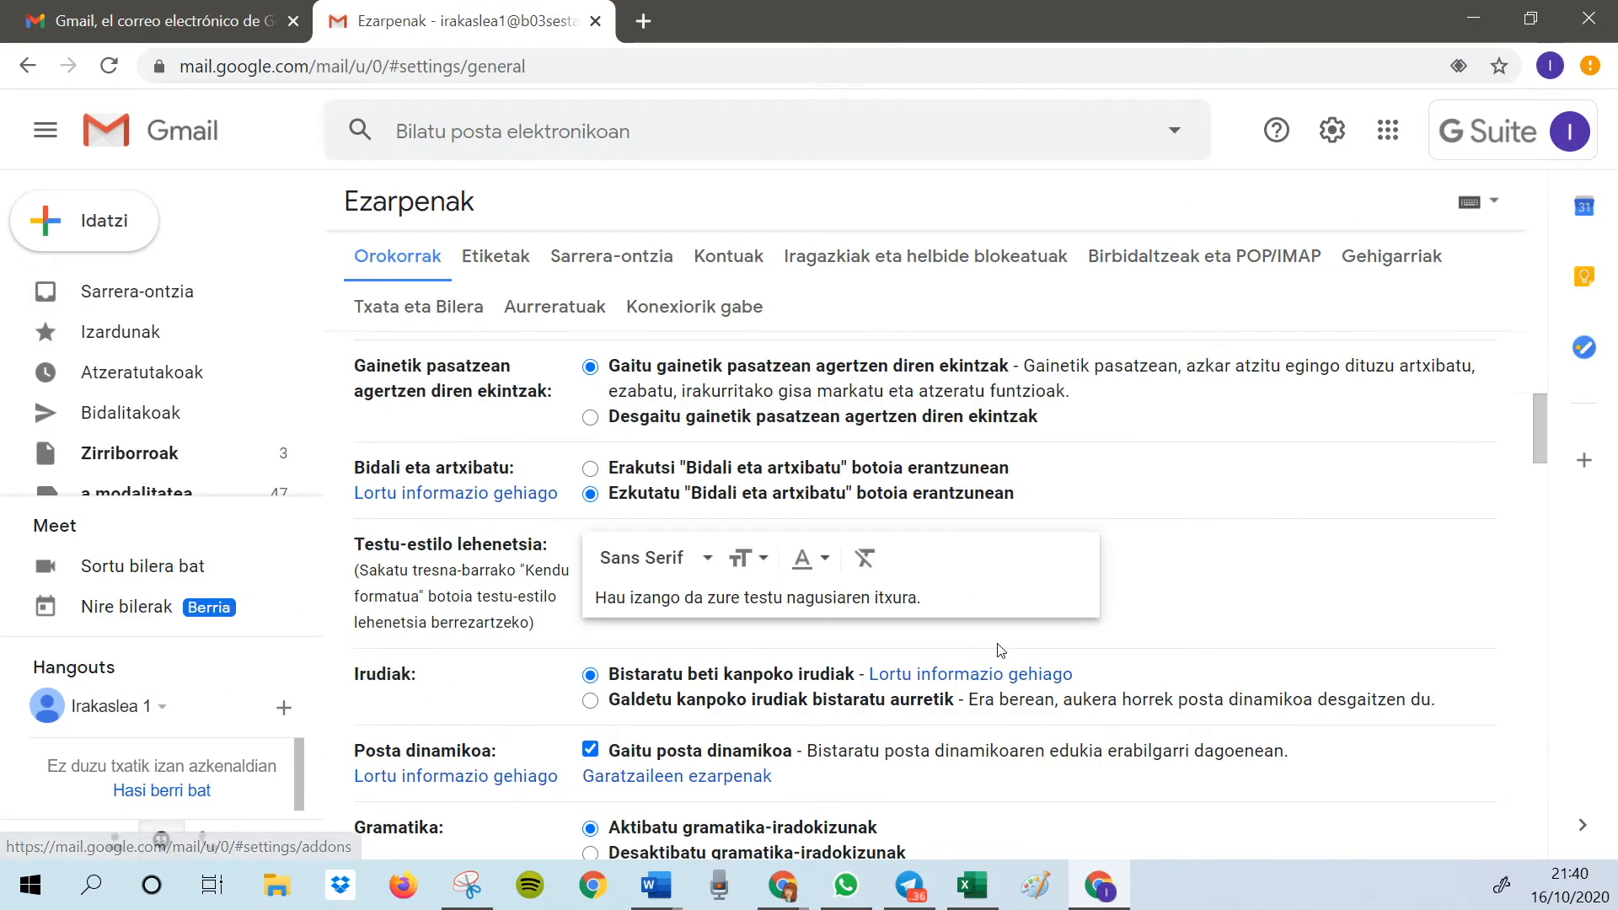
{"action": "scroll", "coordinate": [1000, 649], "scroll_direction": "down", "scroll_amount": 20}
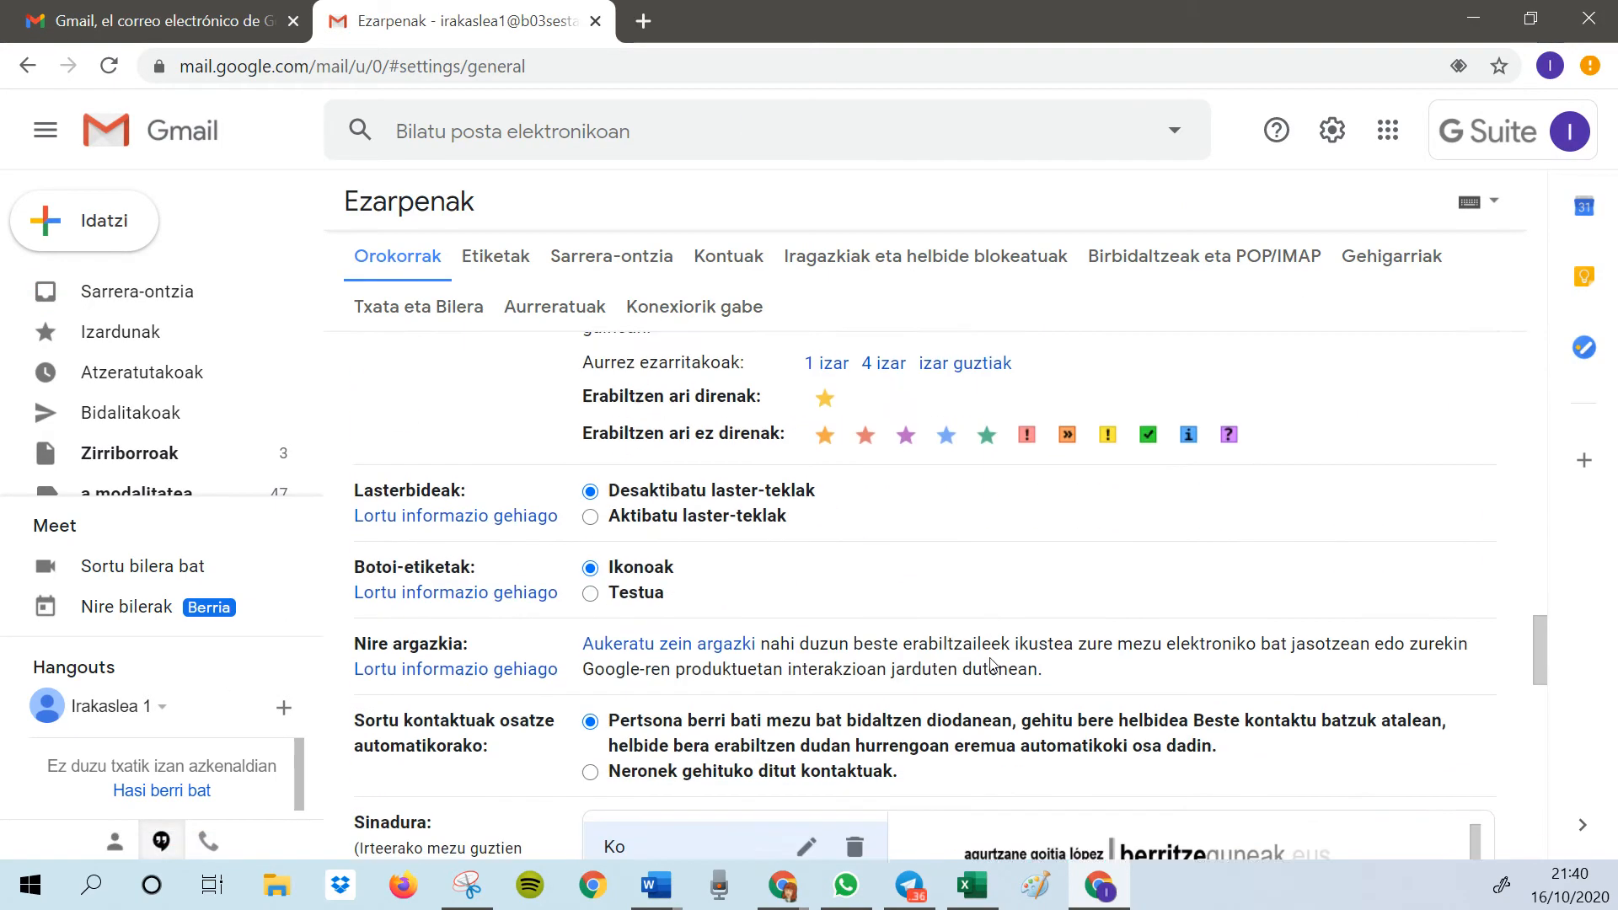
{"action": "scroll", "coordinate": [991, 665], "scroll_direction": "down", "scroll_amount": 4}
{"action": "left_click", "coordinate": [855, 488]}
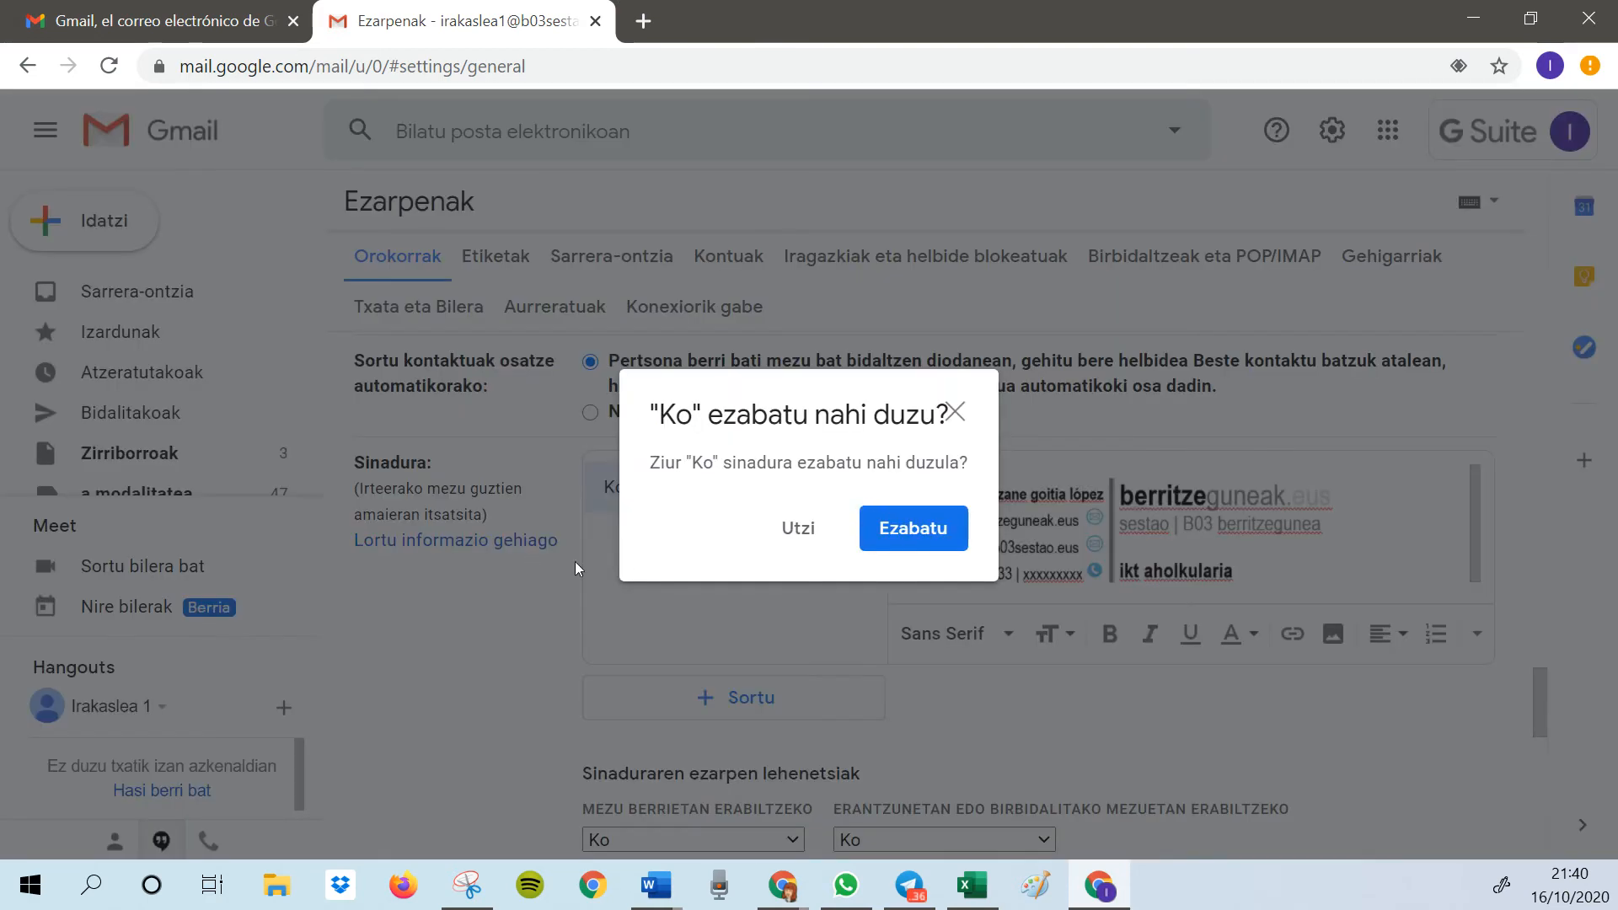
{"action": "left_click", "coordinate": [871, 544]}
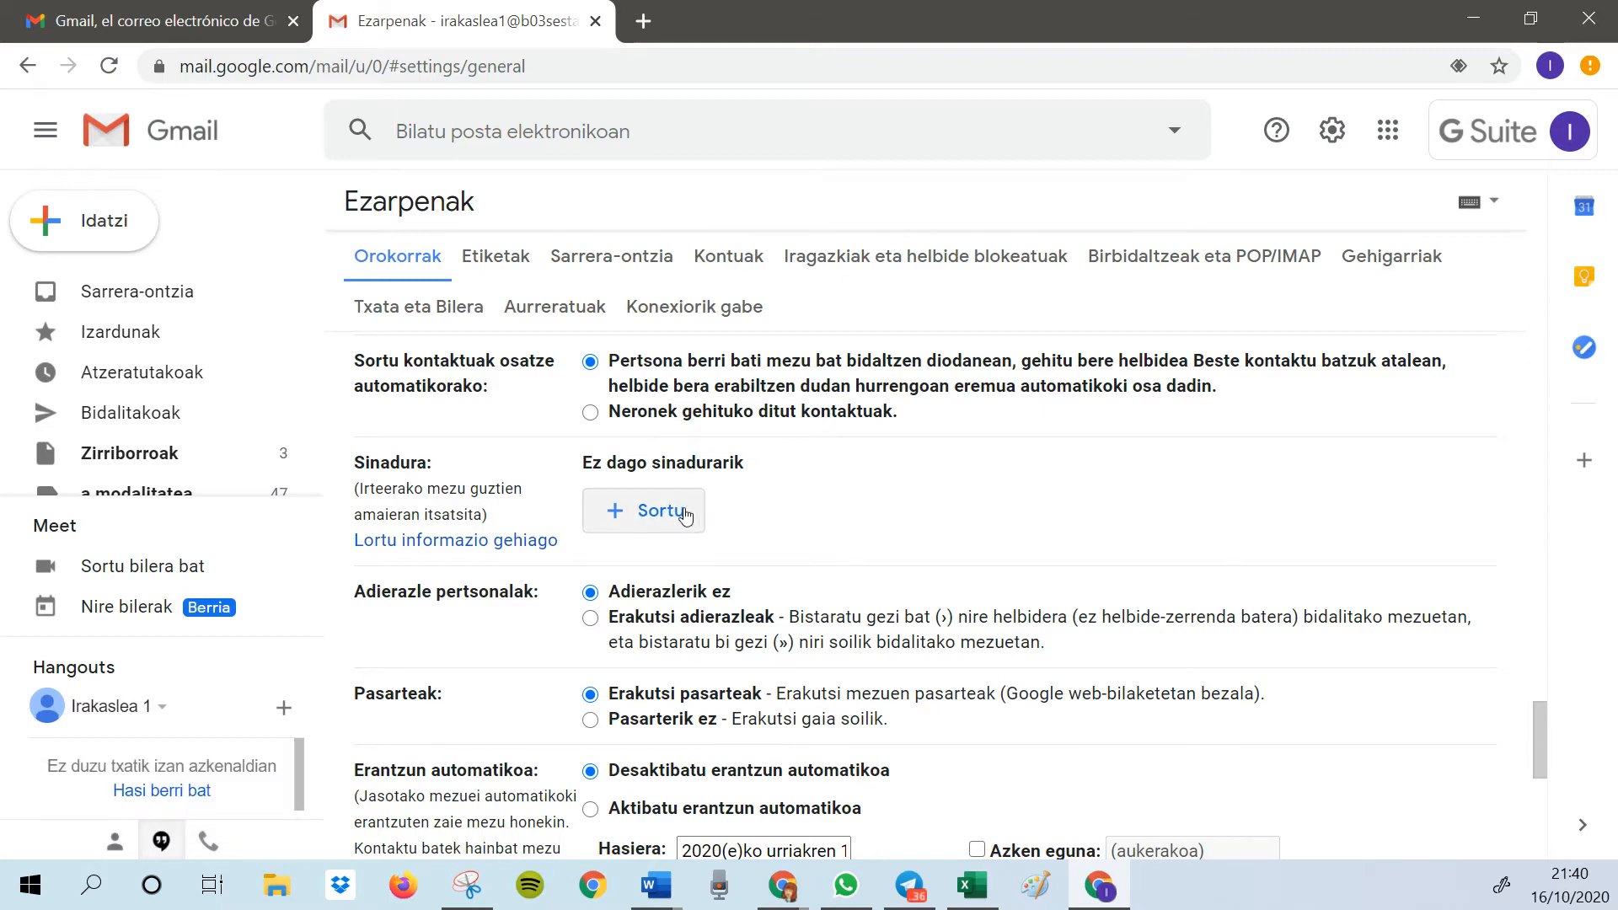
Create a new signature named Korporatiboa
{"action": "left_click", "coordinate": [643, 522]}
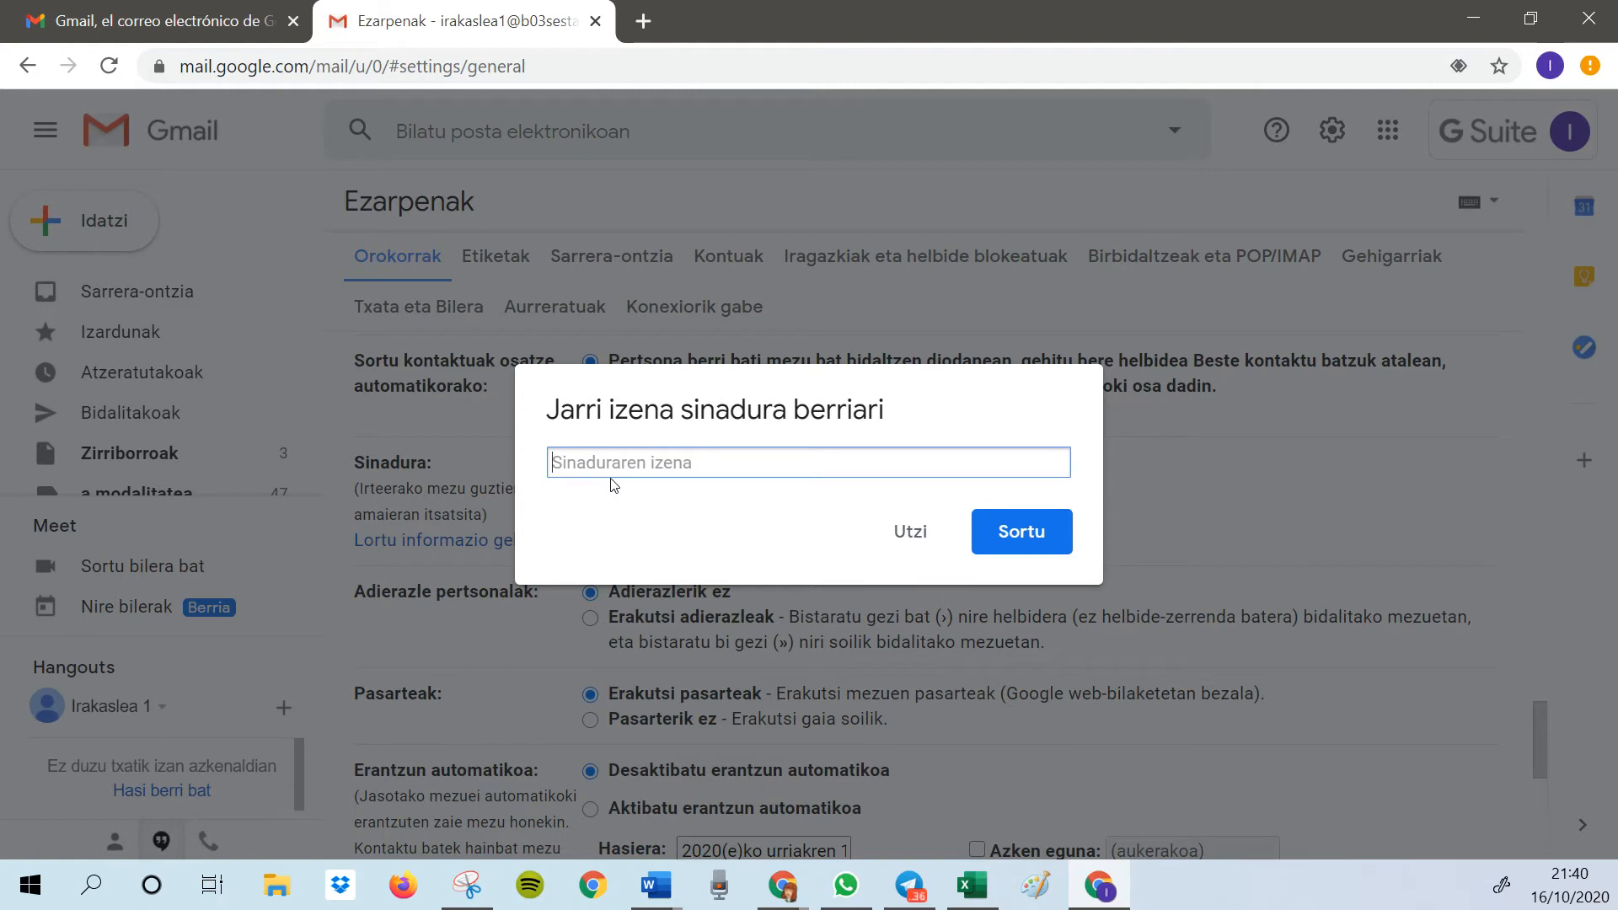
{"action": "type", "text": "Korporati"}
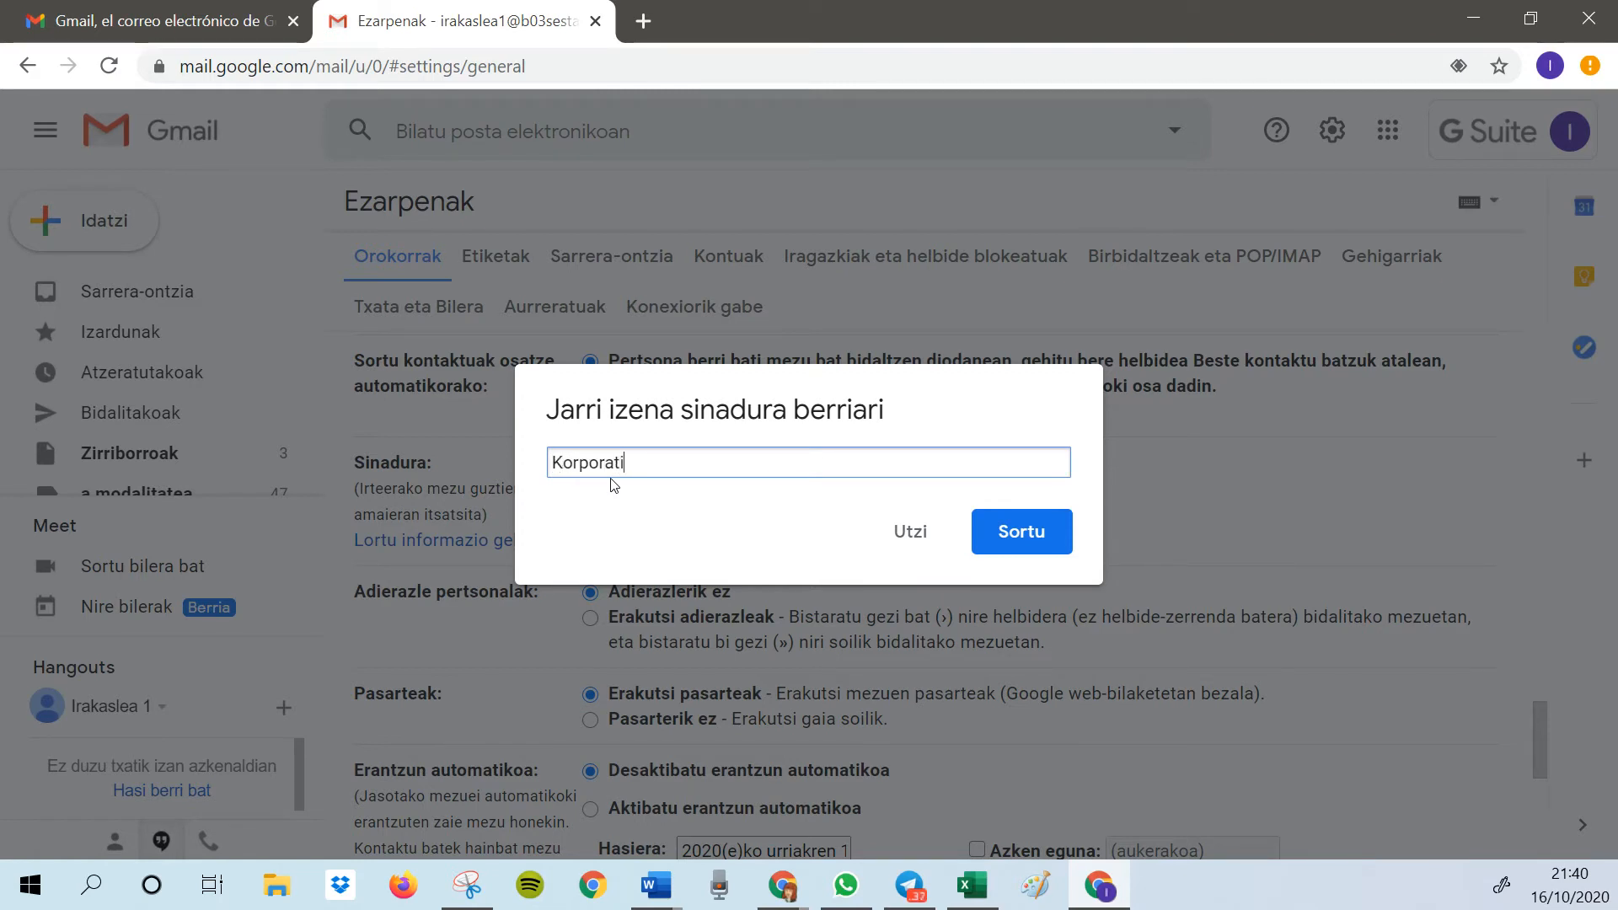
{"action": "type", "text": "boa"}
{"action": "left_click", "coordinate": [1033, 536]}
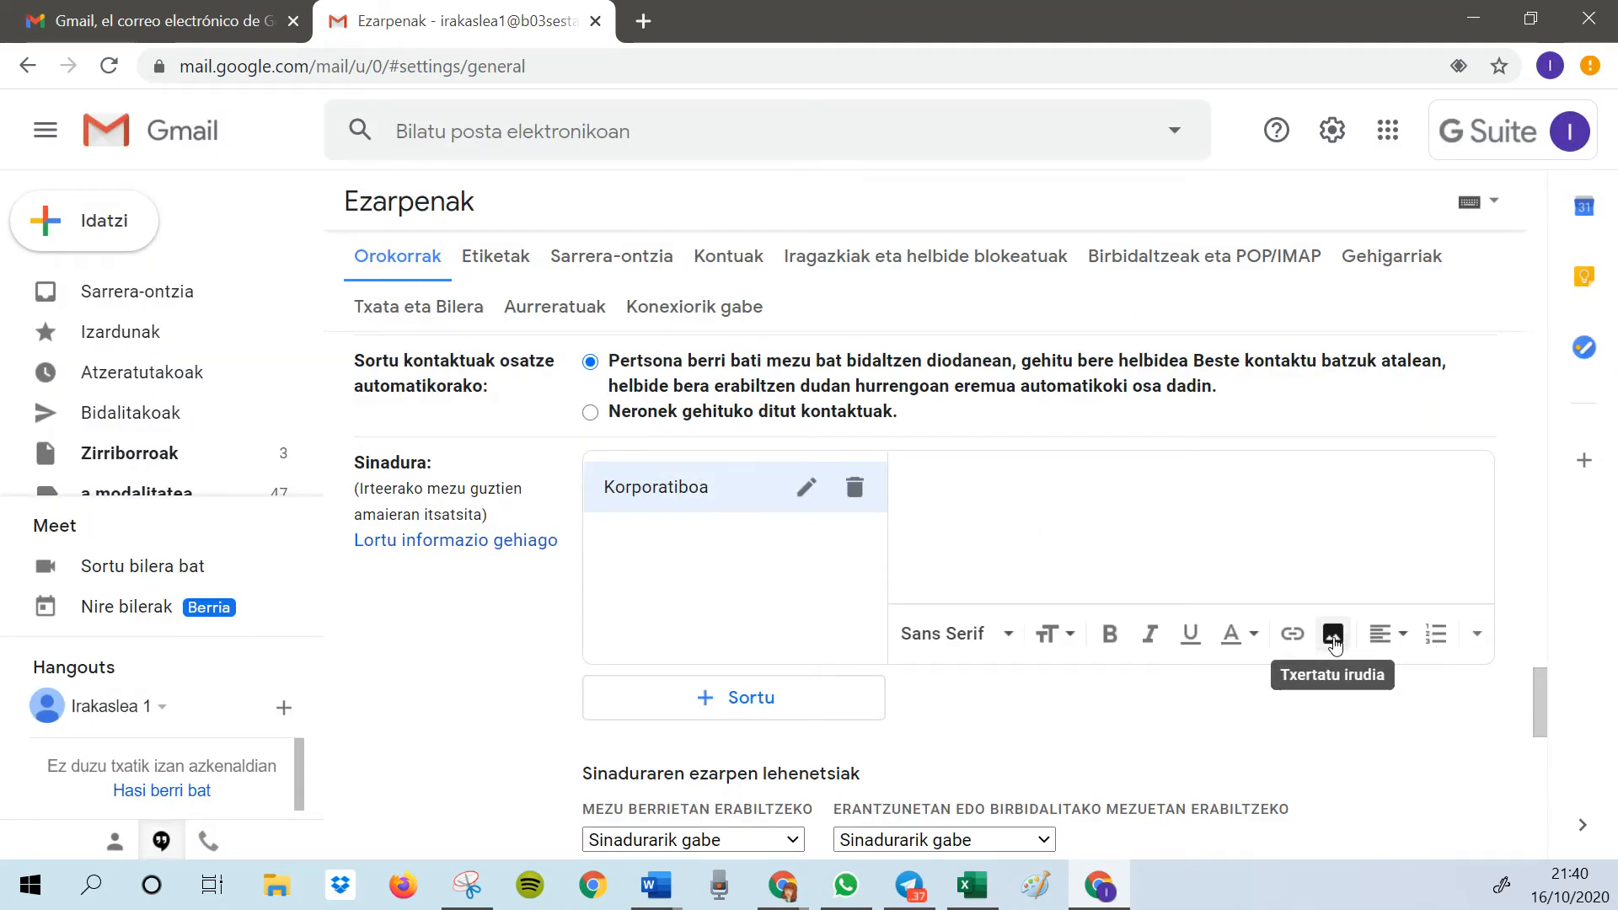
Insert the sinadura image into the Korporatiboa signature by uploading it from the computer's Imágenes folder
{"action": "left_click", "coordinate": [1333, 636]}
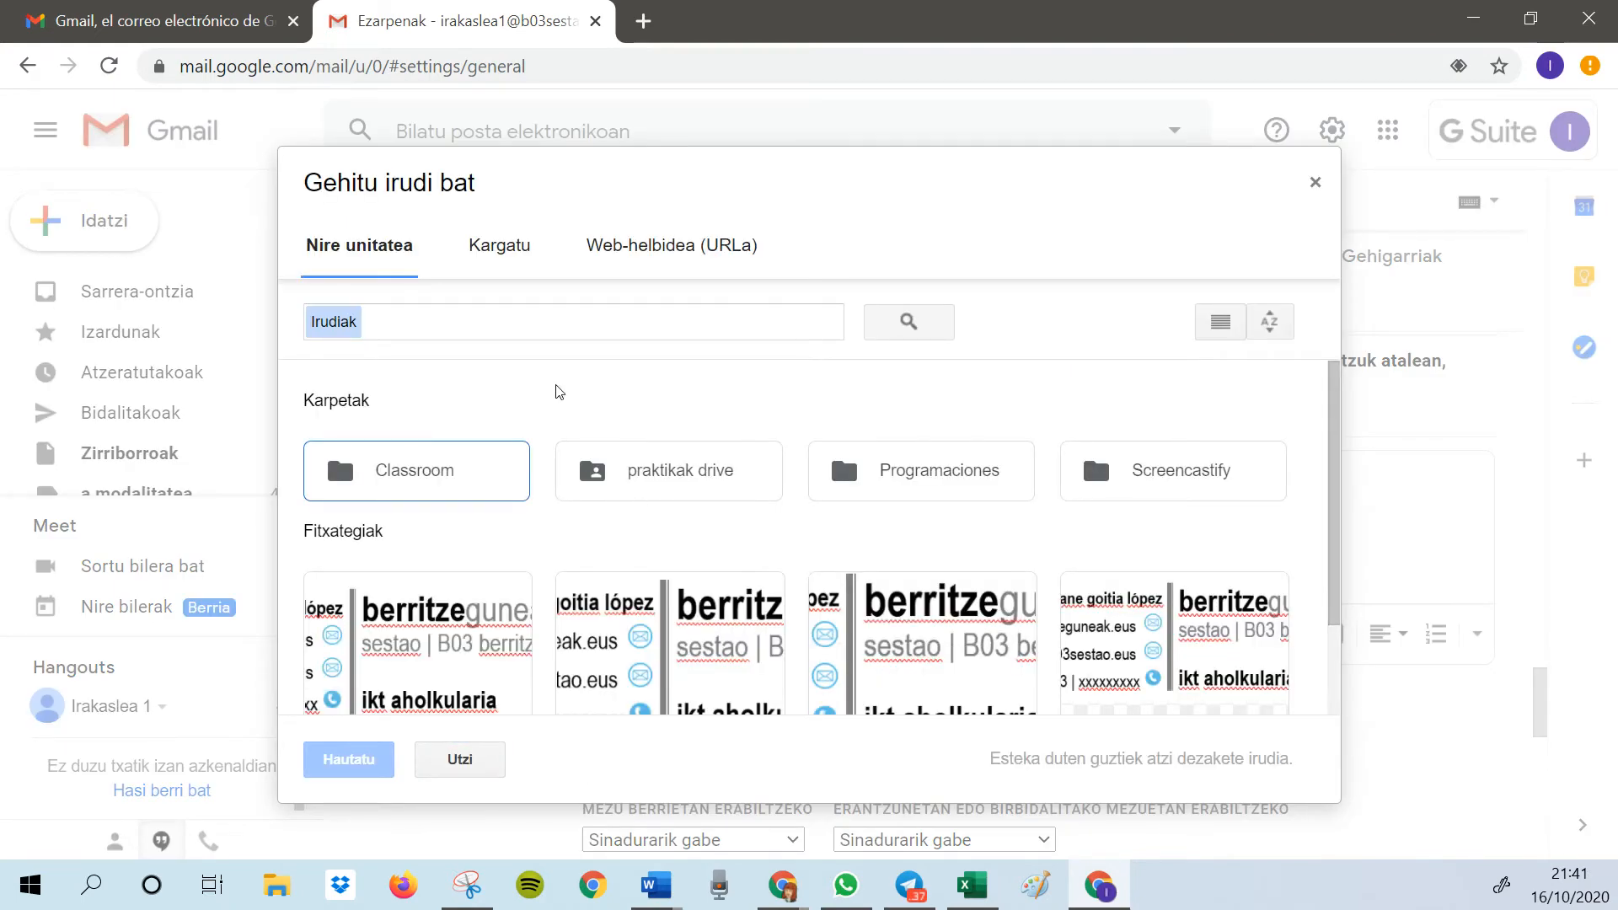
{"action": "left_click", "coordinate": [498, 255]}
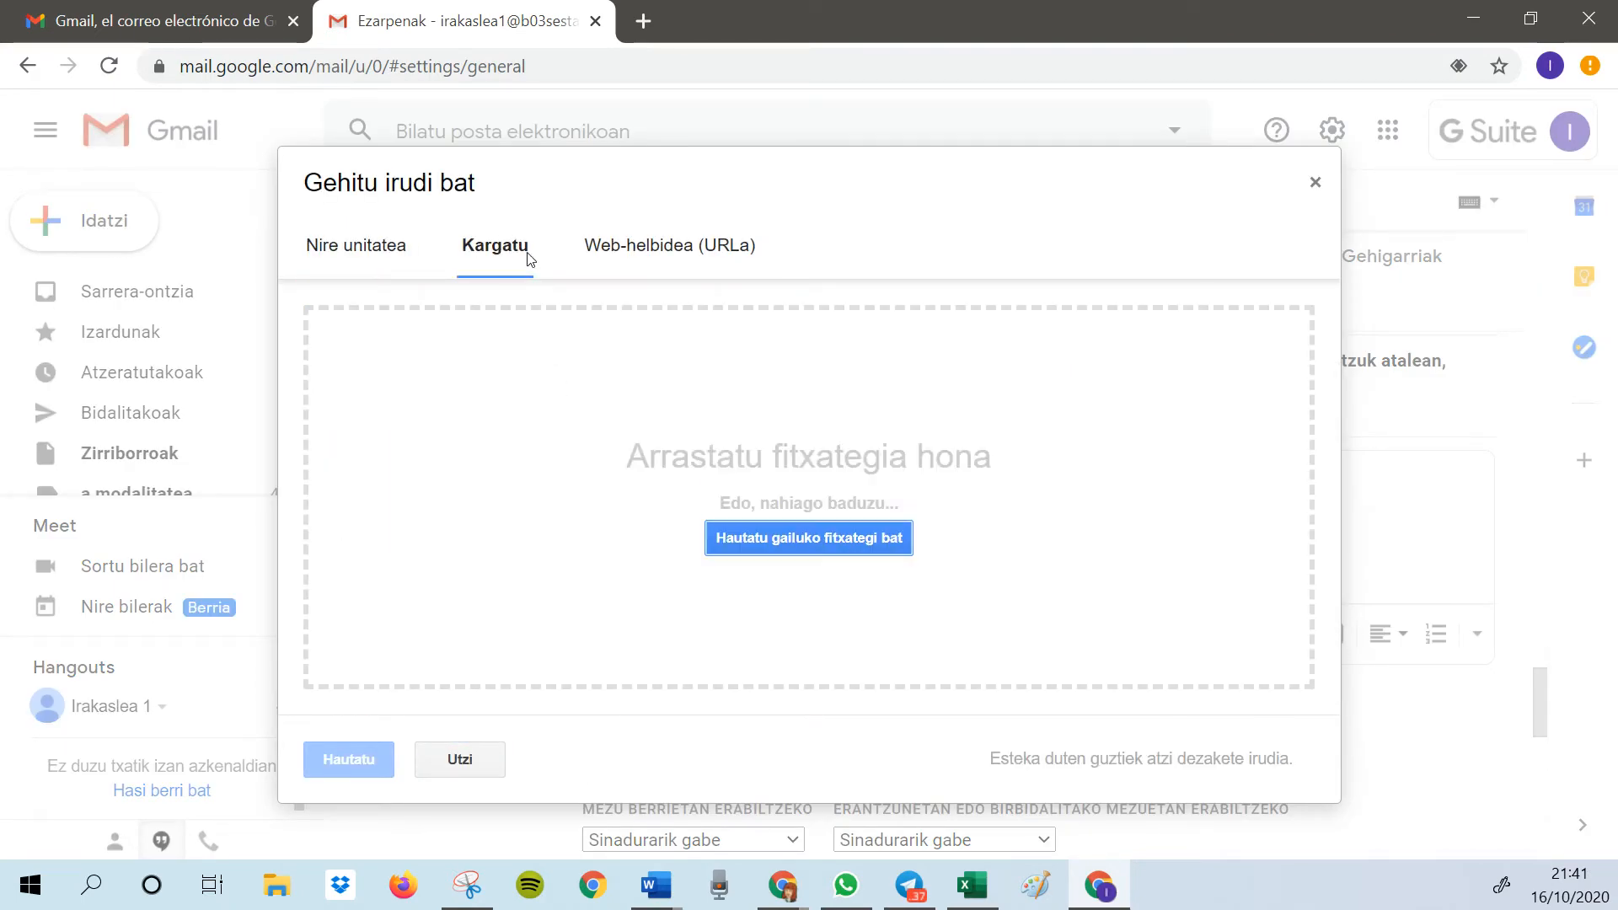
{"action": "left_click", "coordinate": [792, 541]}
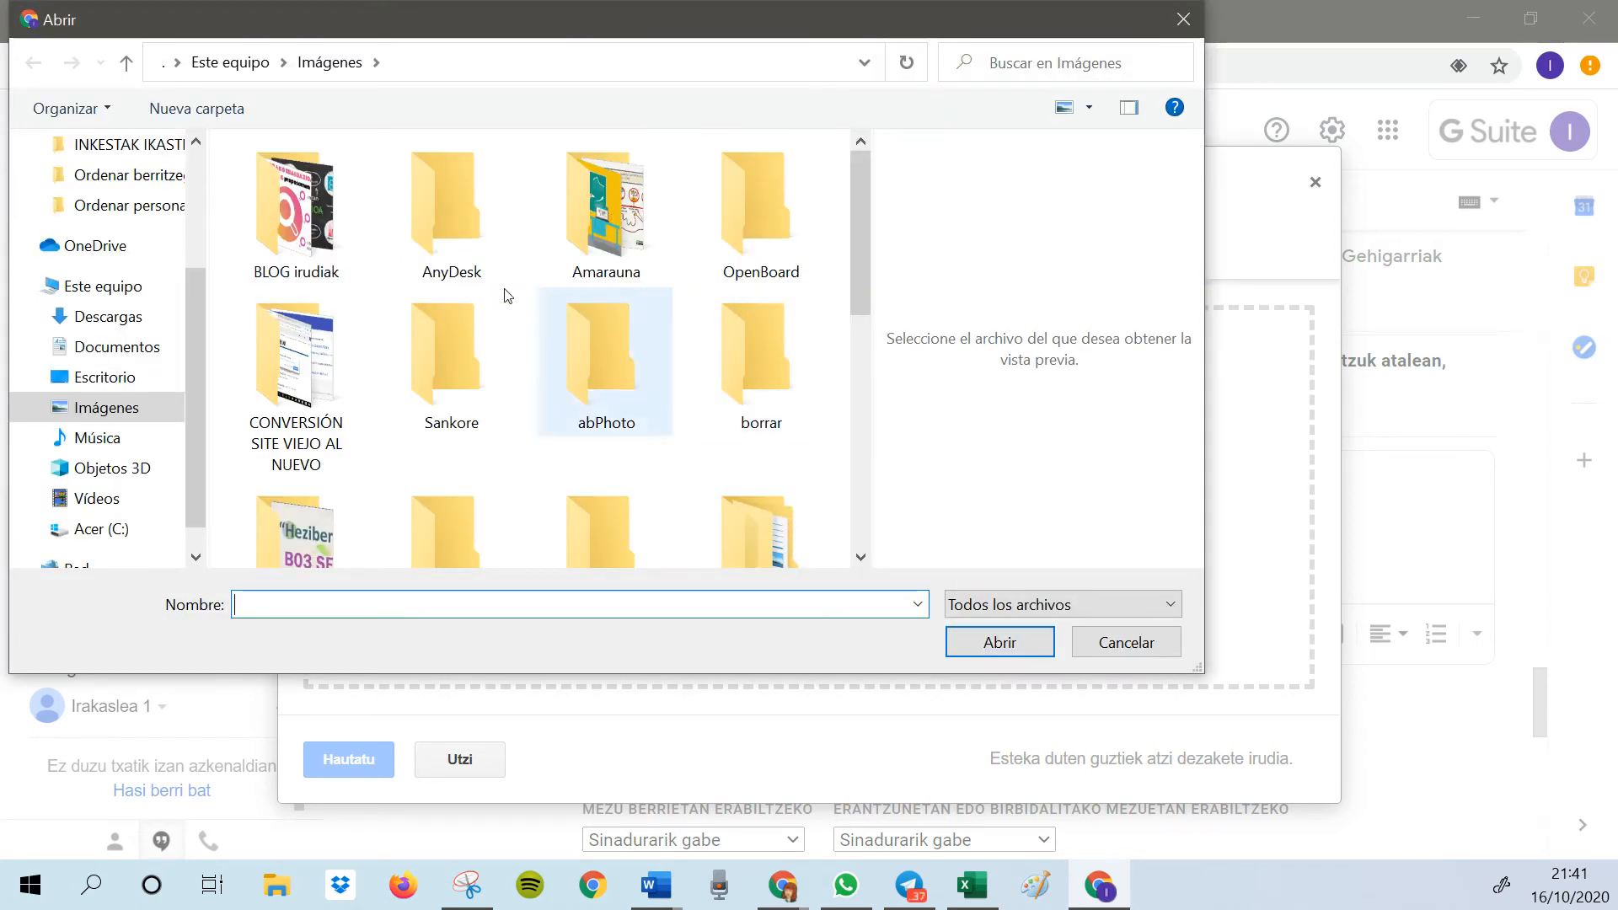
{"action": "scroll", "coordinate": [560, 421], "scroll_direction": "down", "scroll_amount": 5}
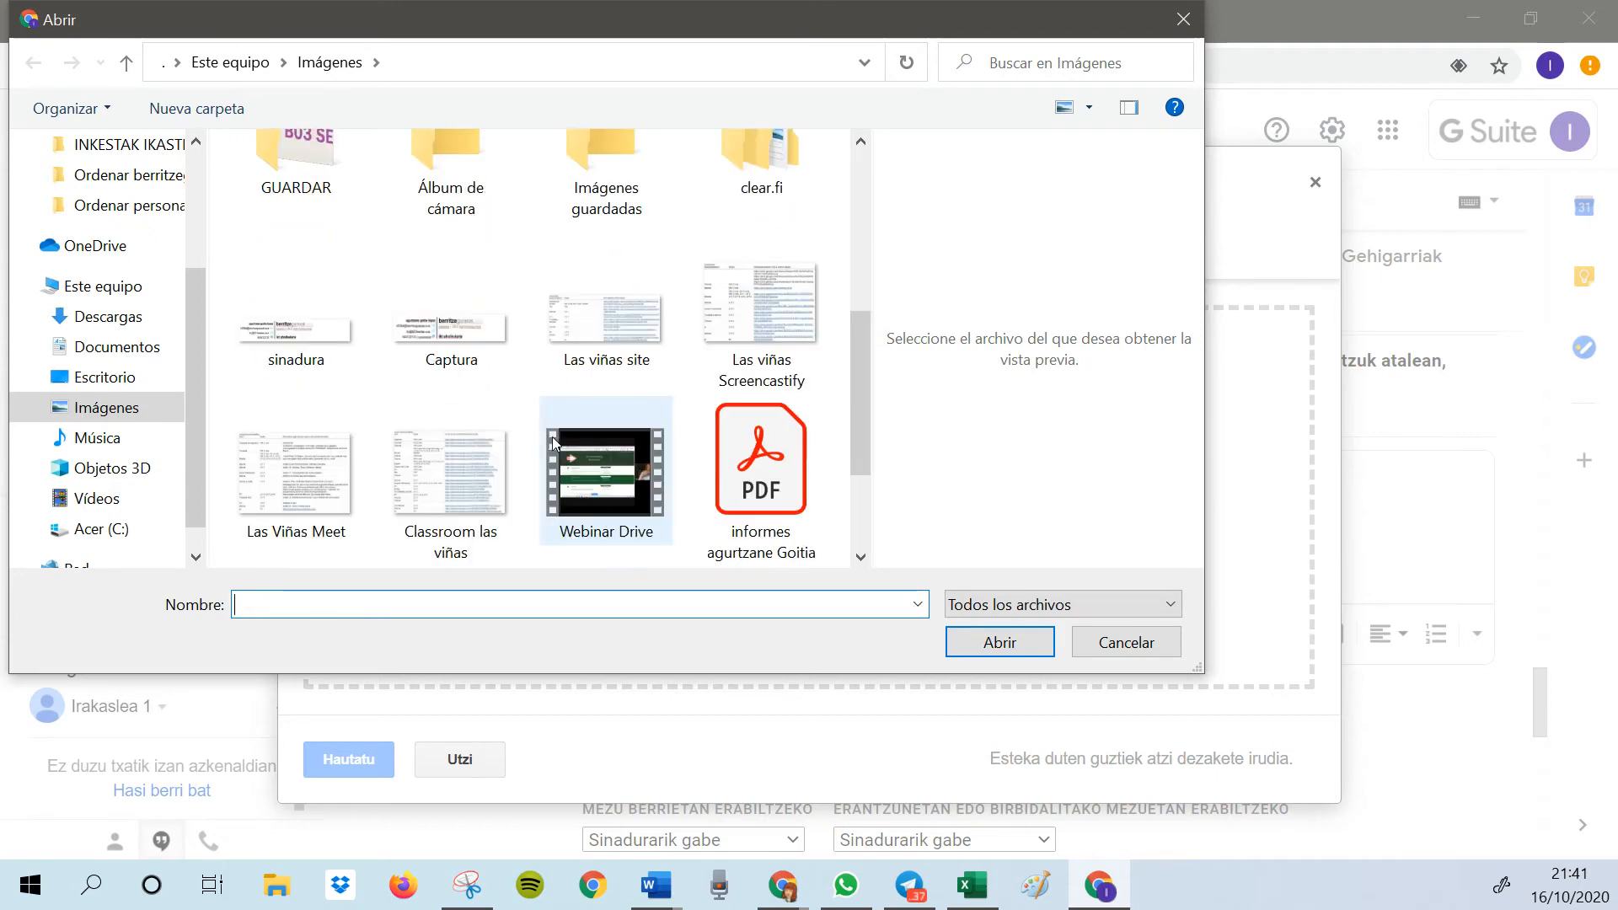
{"action": "left_click", "coordinate": [297, 346]}
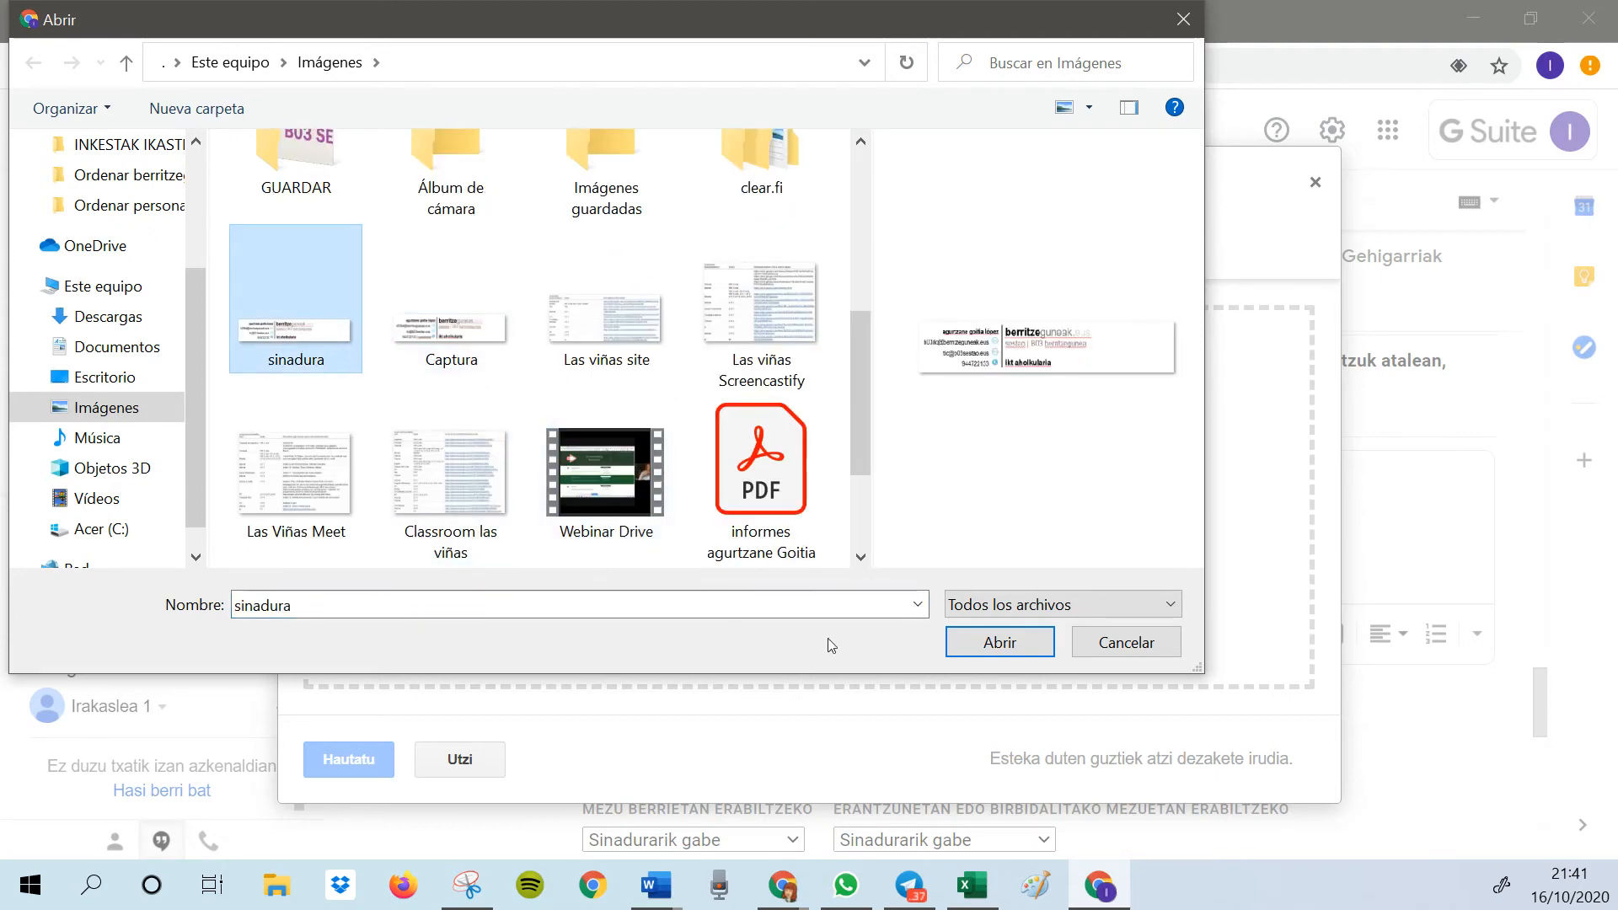
{"action": "left_click", "coordinate": [993, 646]}
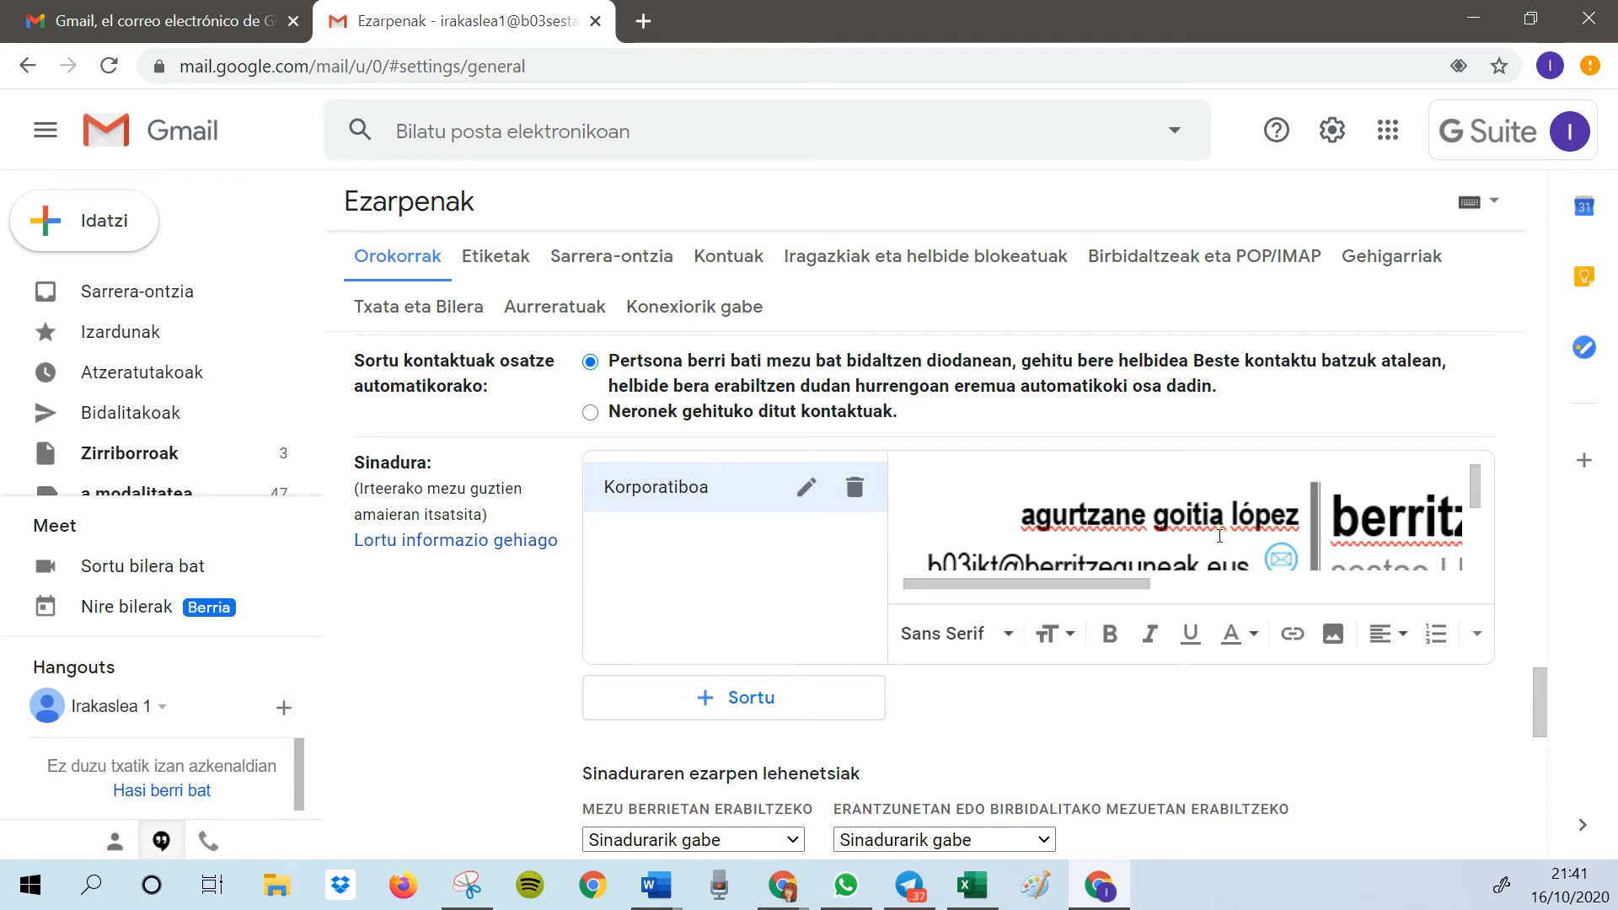
Set the size of the inserted signature image to Handia
{"action": "left_click", "coordinate": [1175, 518]}
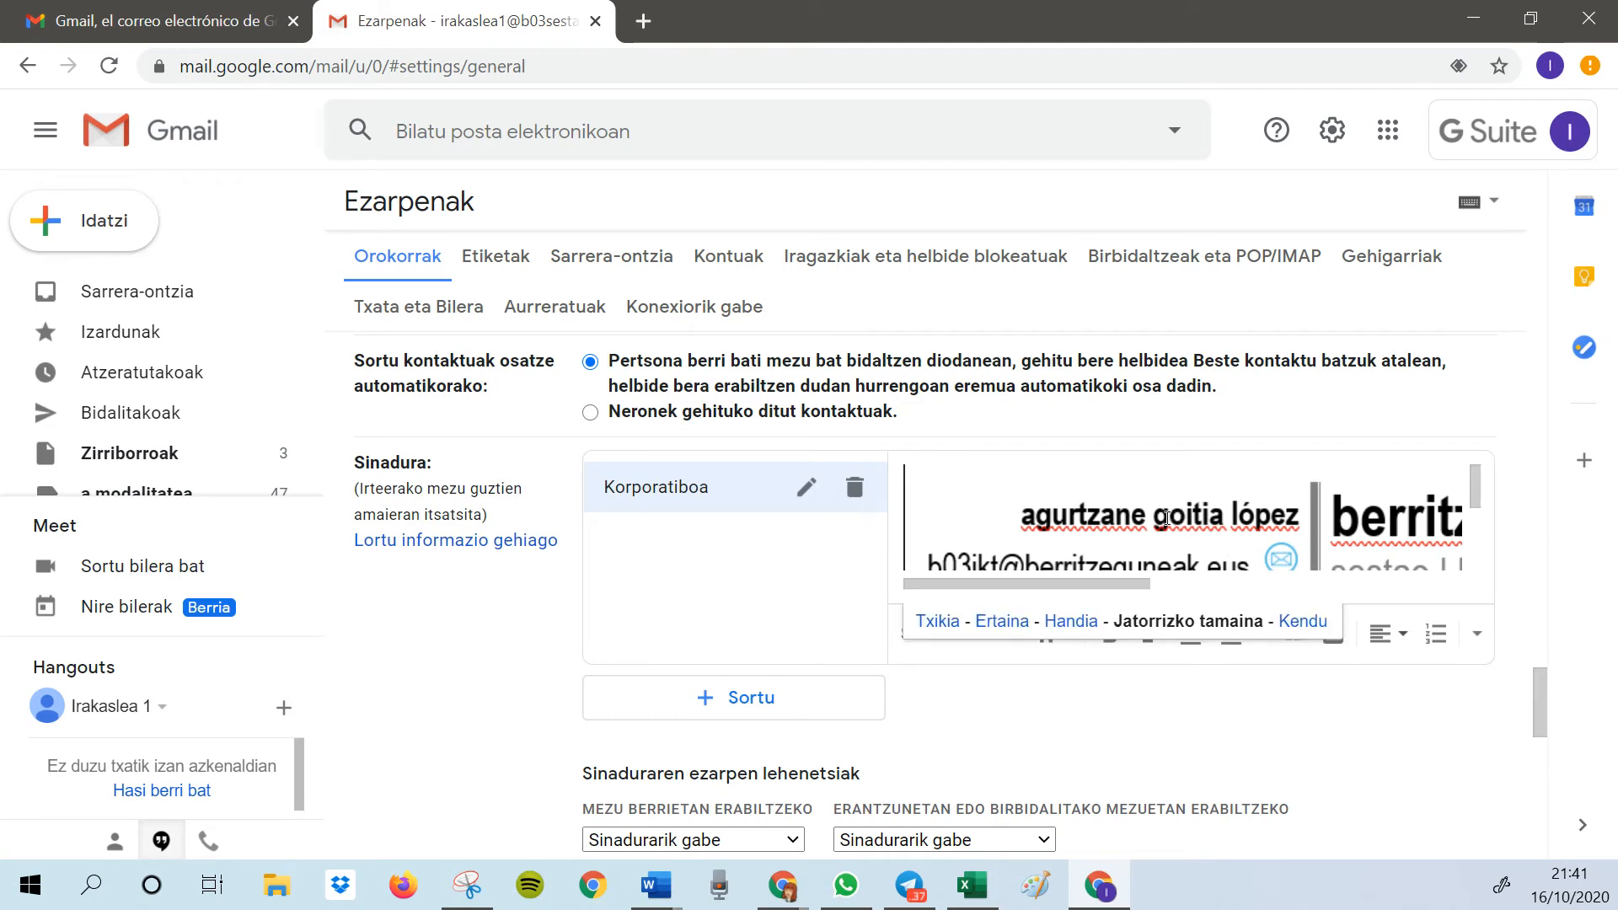
{"action": "left_click", "coordinate": [1214, 521]}
{"action": "left_click", "coordinate": [1075, 622]}
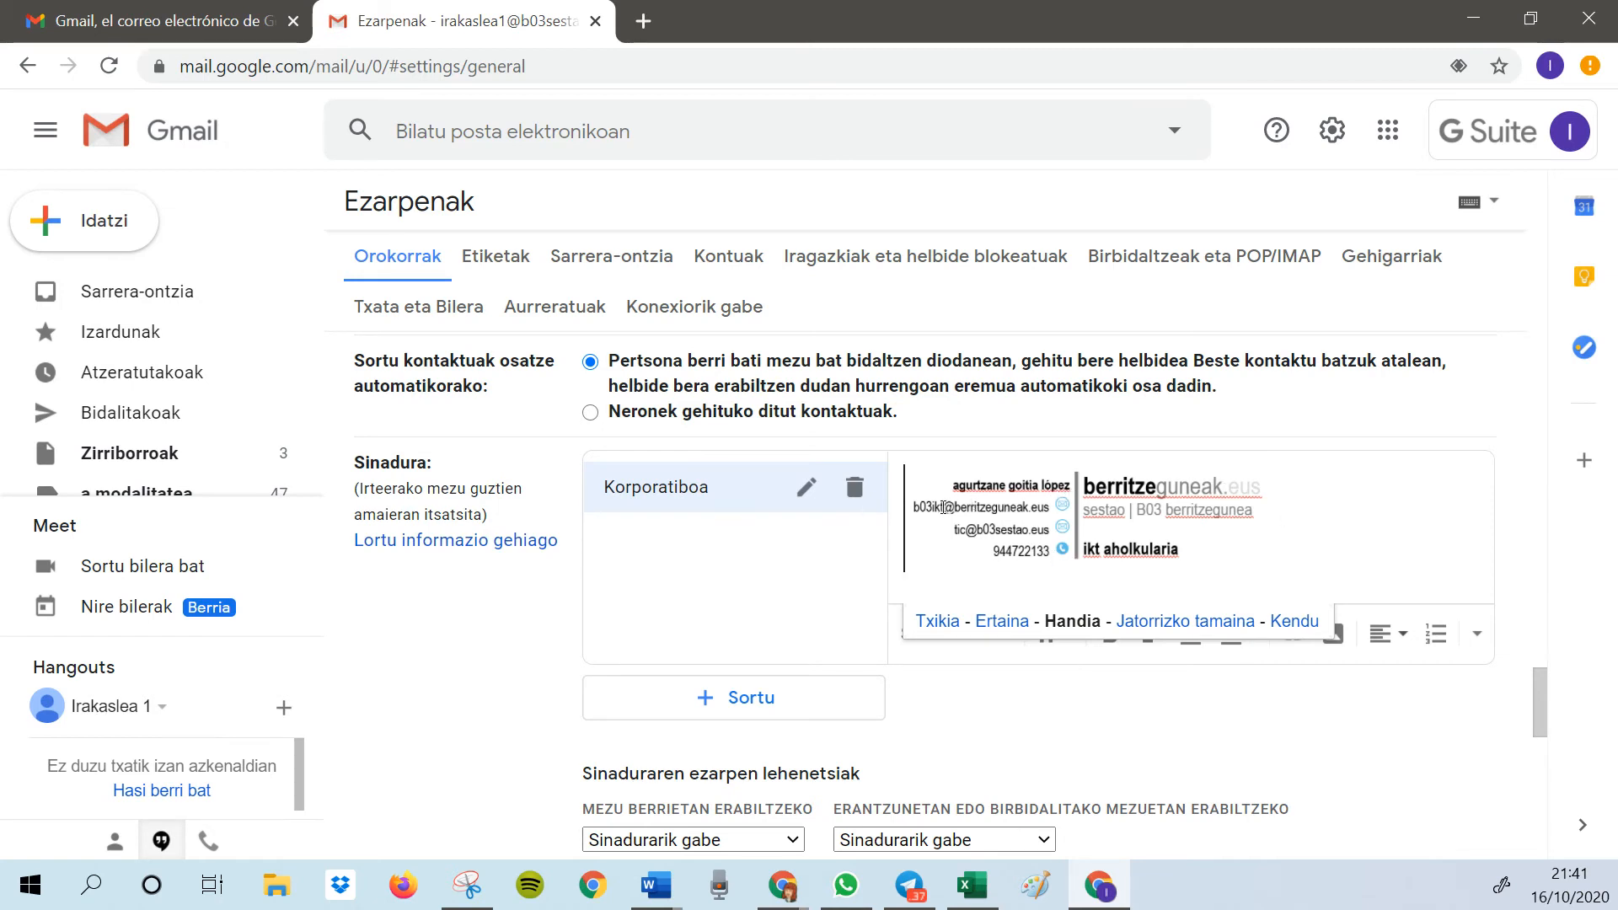
{"action": "scroll", "coordinate": [880, 667], "scroll_direction": "down", "scroll_amount": 3}
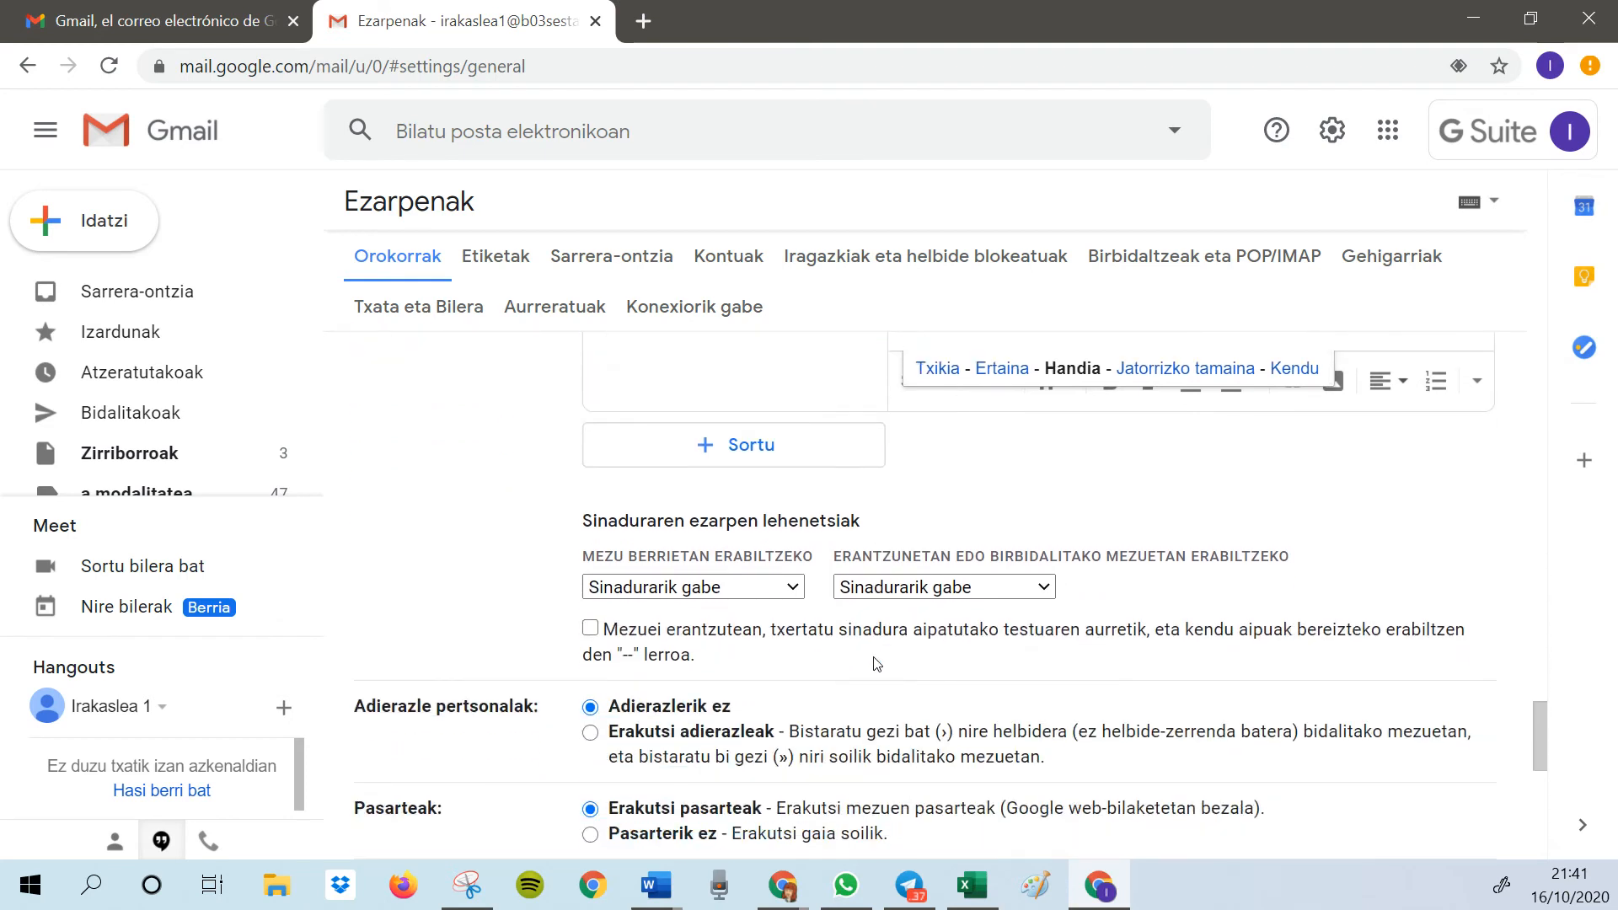
Set Korporatiboa as the default signature for new messages and for replies and forwards
{"action": "left_click", "coordinate": [750, 590]}
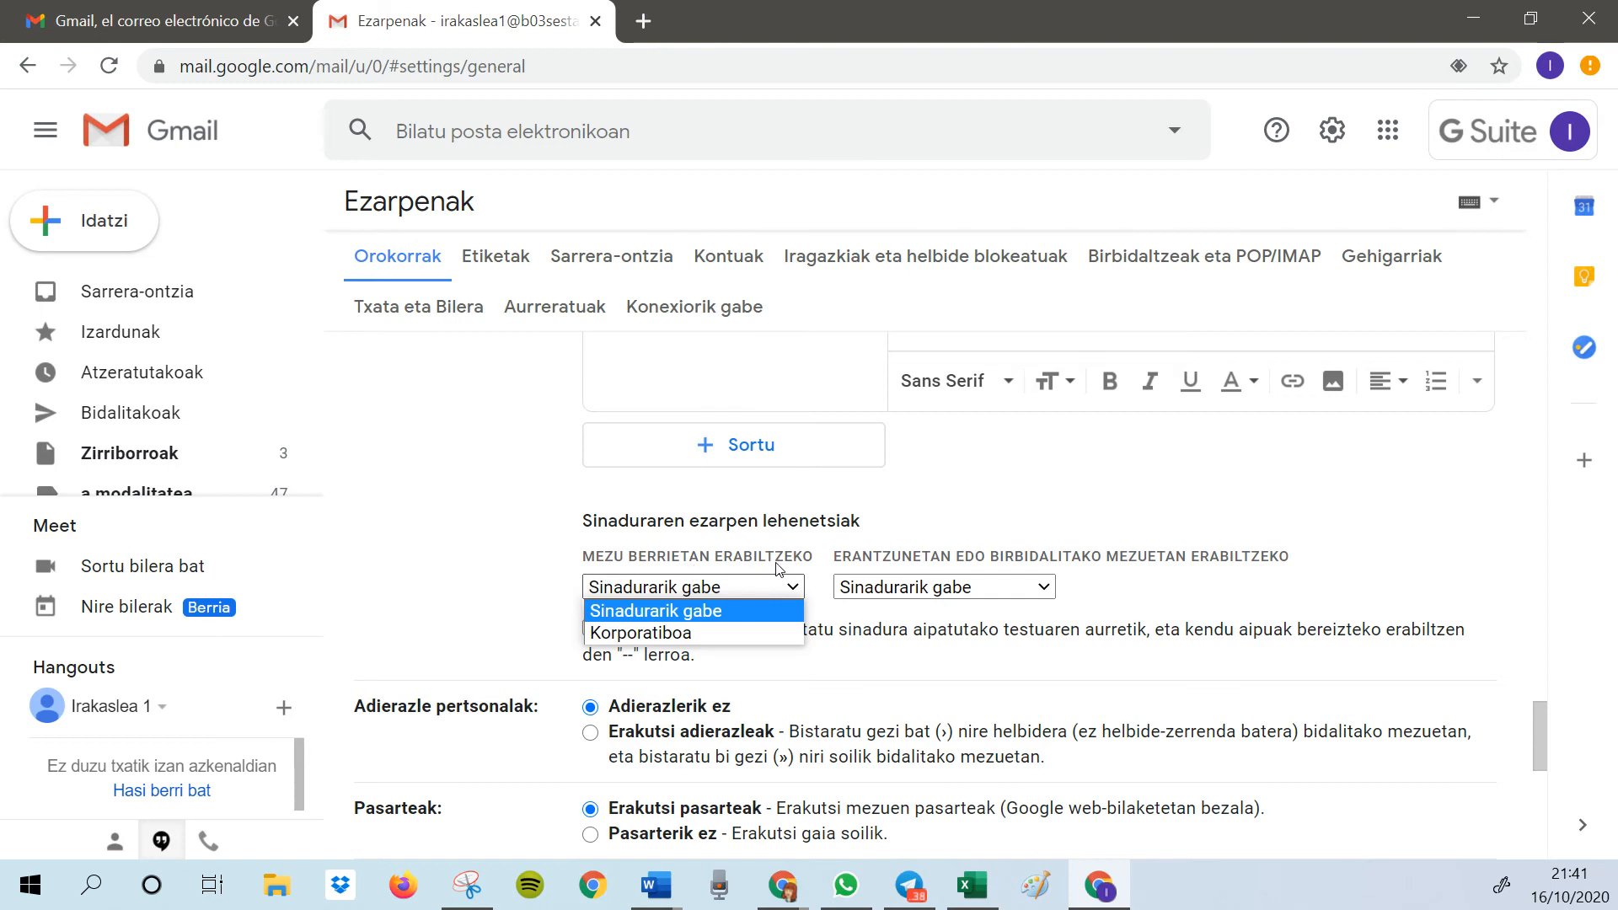
{"action": "left_click", "coordinate": [640, 638]}
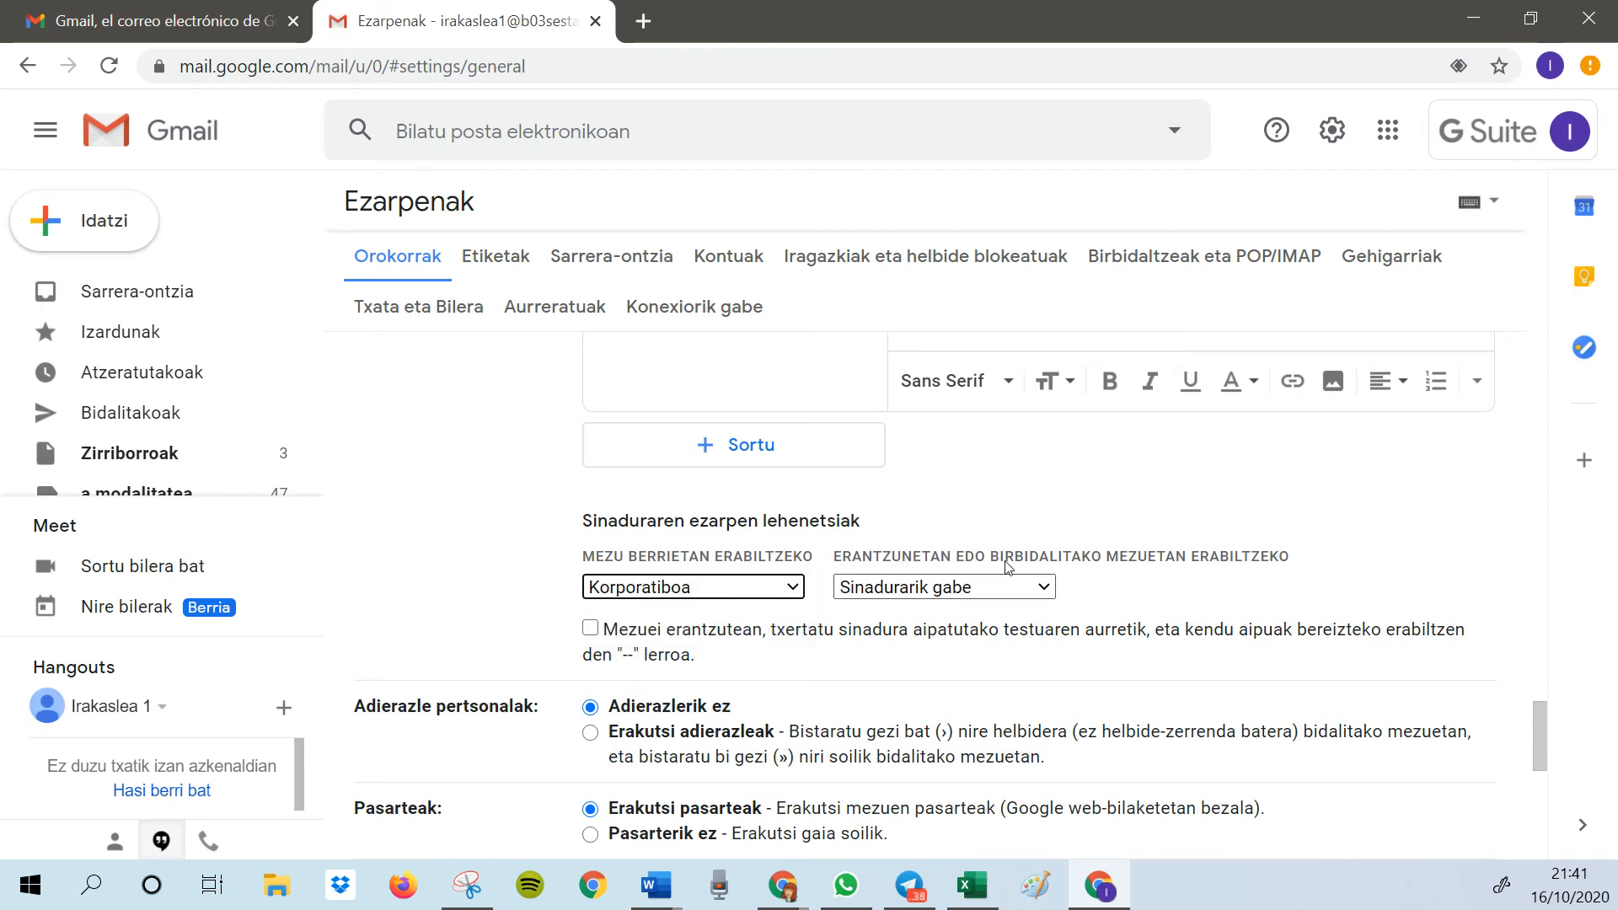
{"action": "left_click", "coordinate": [1054, 592]}
{"action": "left_click", "coordinate": [941, 634]}
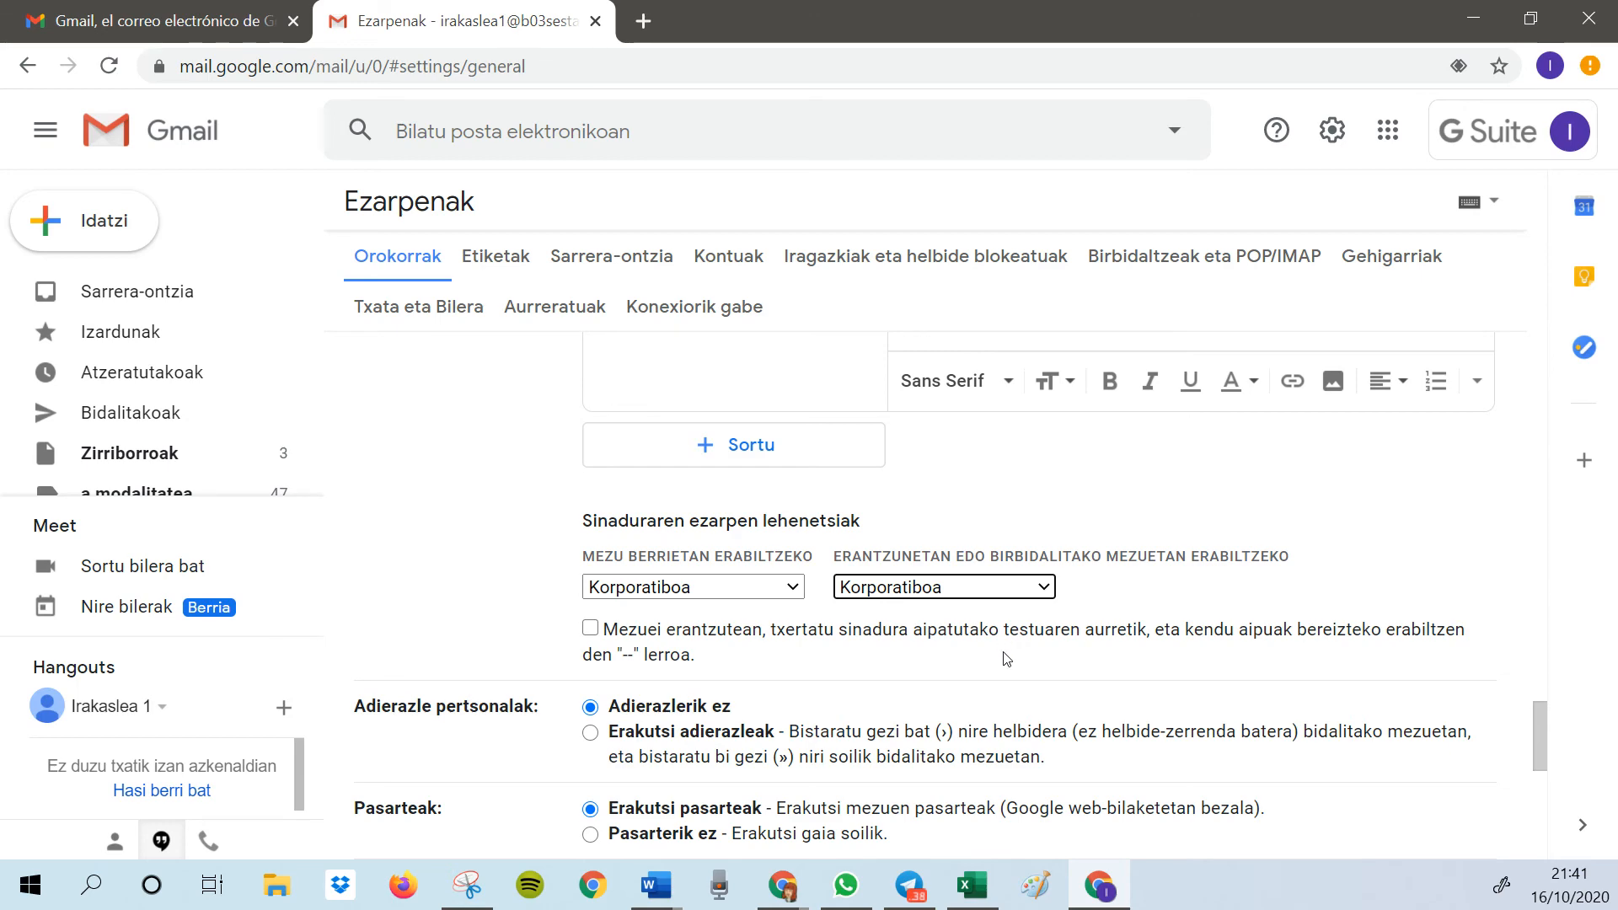
Save the settings changes and open a new message to check the signature
{"action": "scroll", "coordinate": [1010, 668], "scroll_direction": "down", "scroll_amount": 10}
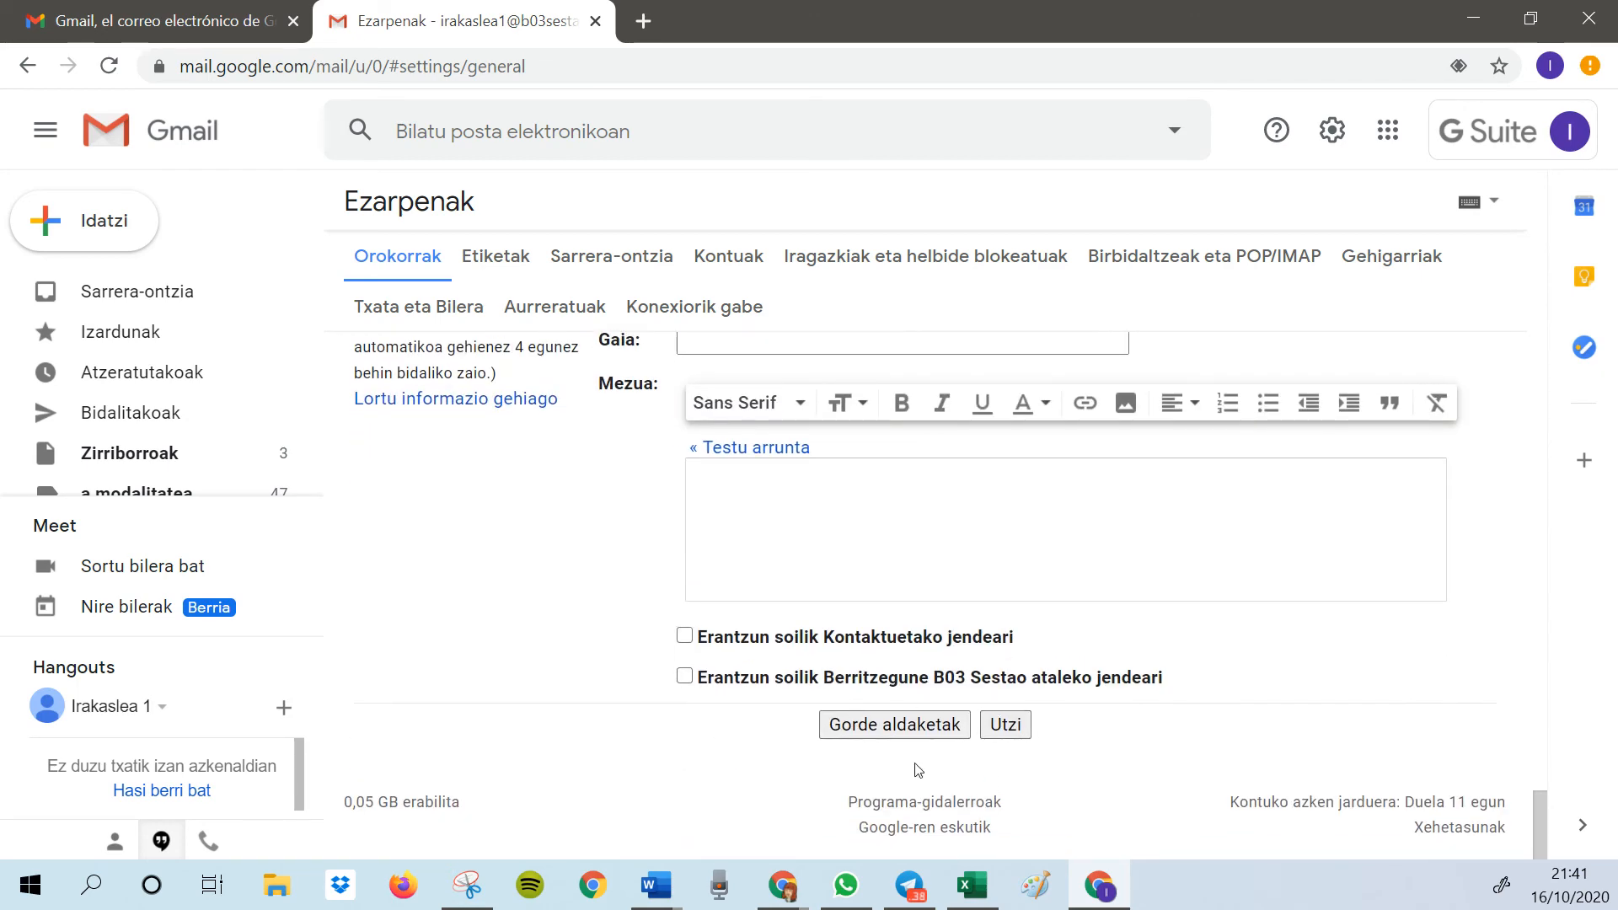
{"action": "left_click", "coordinate": [883, 728]}
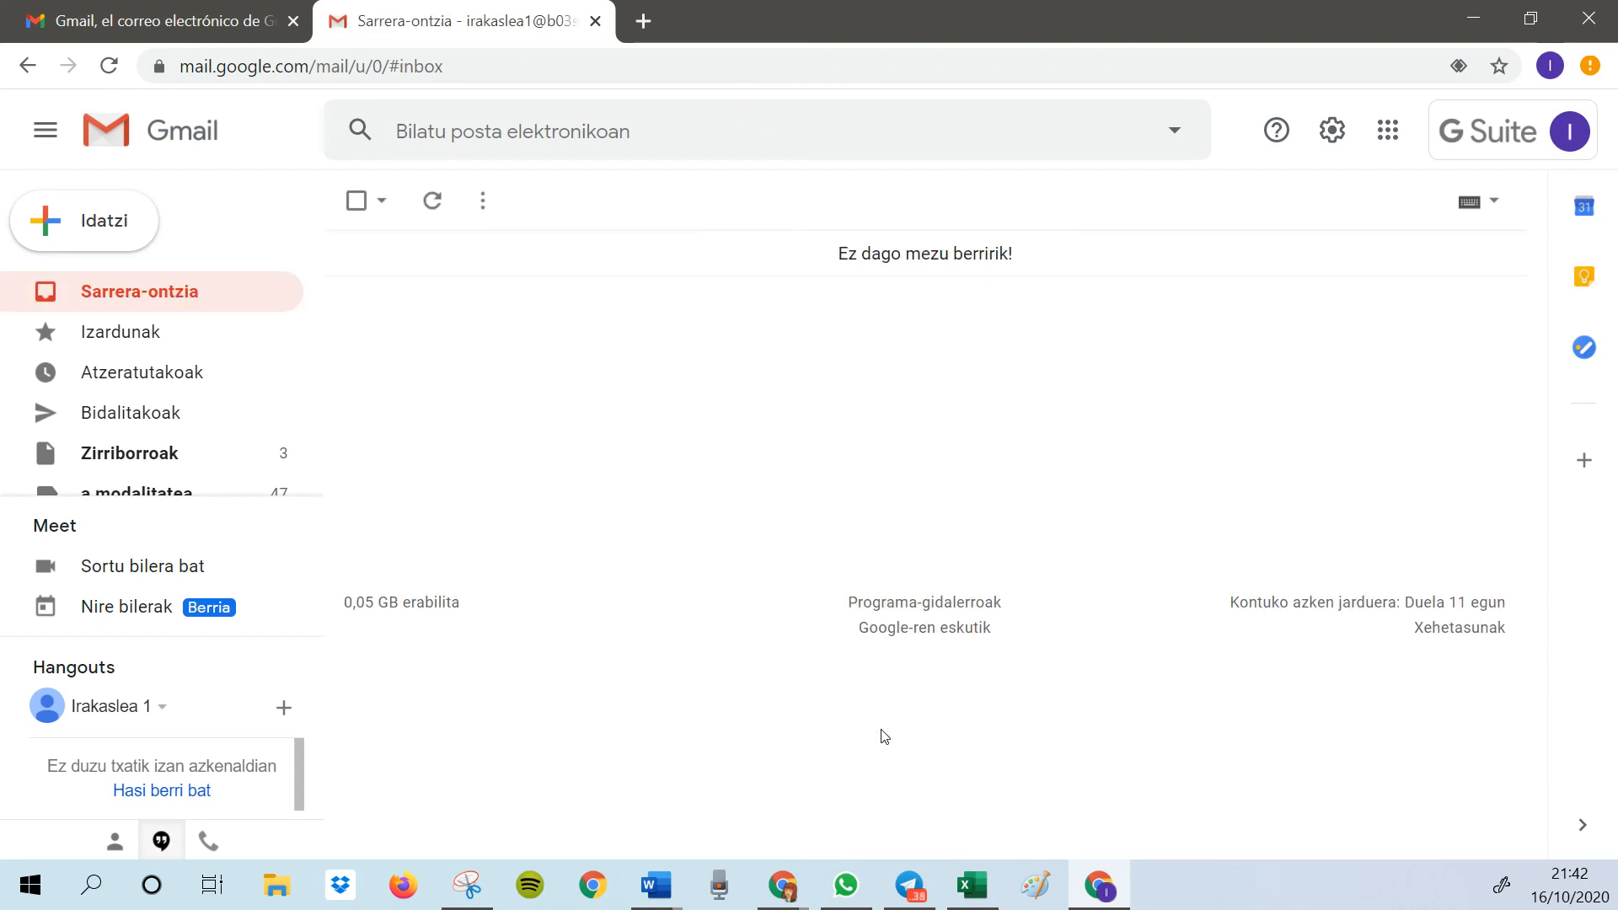
{"action": "left_click", "coordinate": [107, 243]}
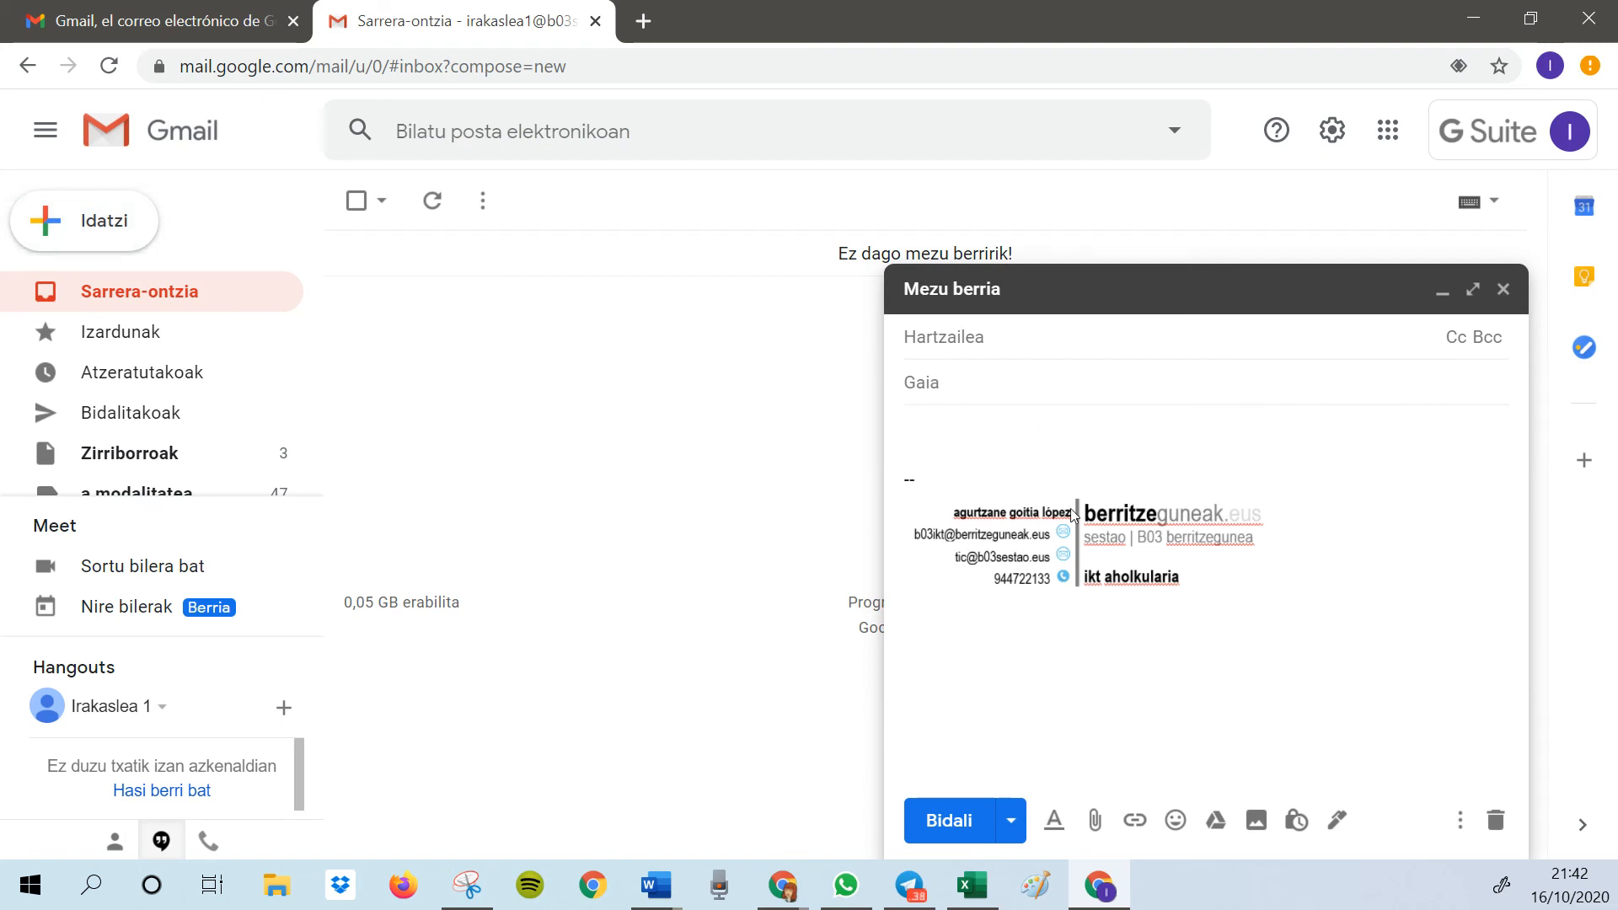